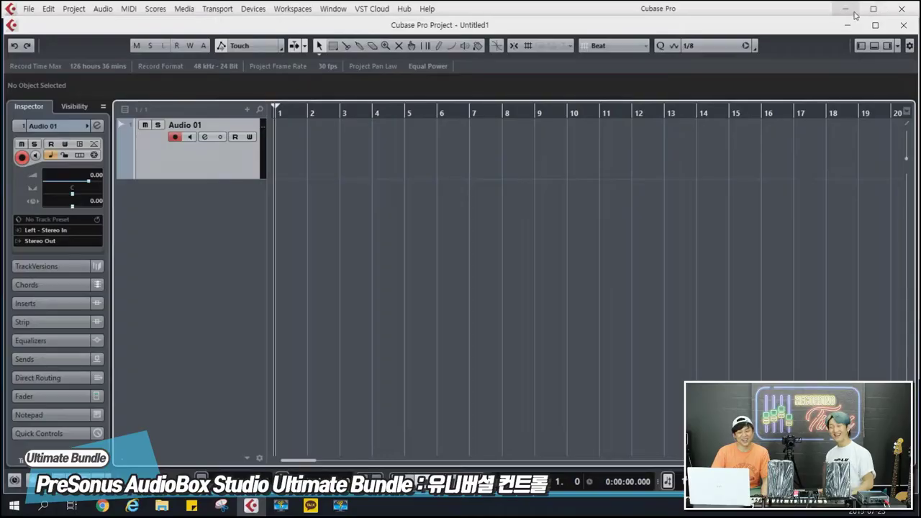
Switch to Universal Control and set the AudioBox USB 96 block size to 256.
{"action": "left_click", "coordinate": [853, 14]}
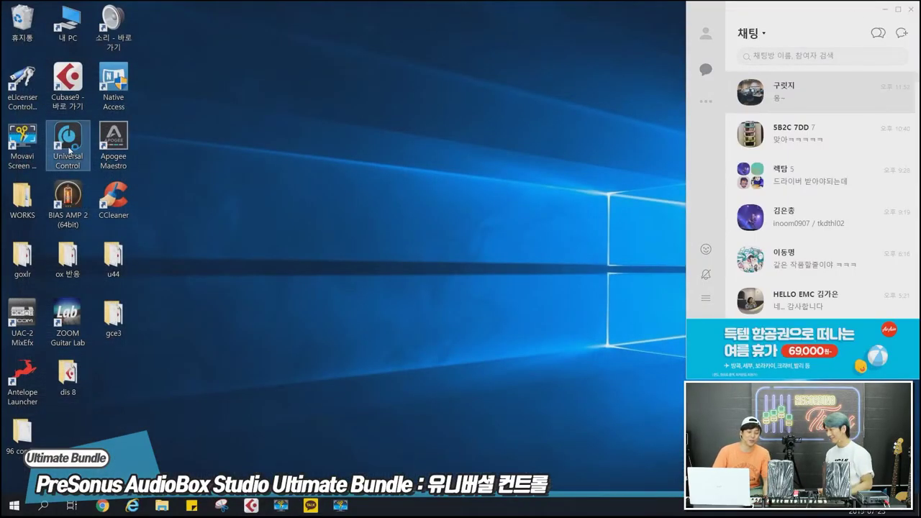
{"action": "double_click", "coordinate": [73, 150]}
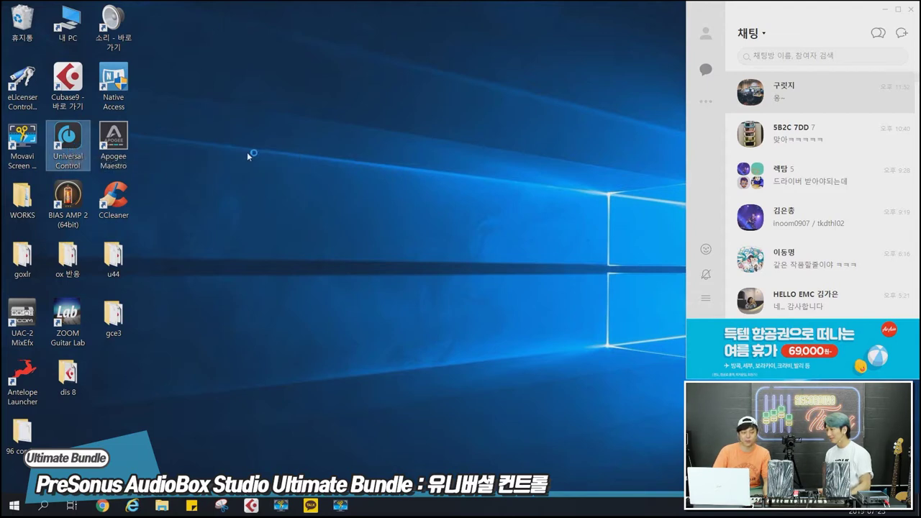
{"action": "left_click", "coordinate": [342, 217]}
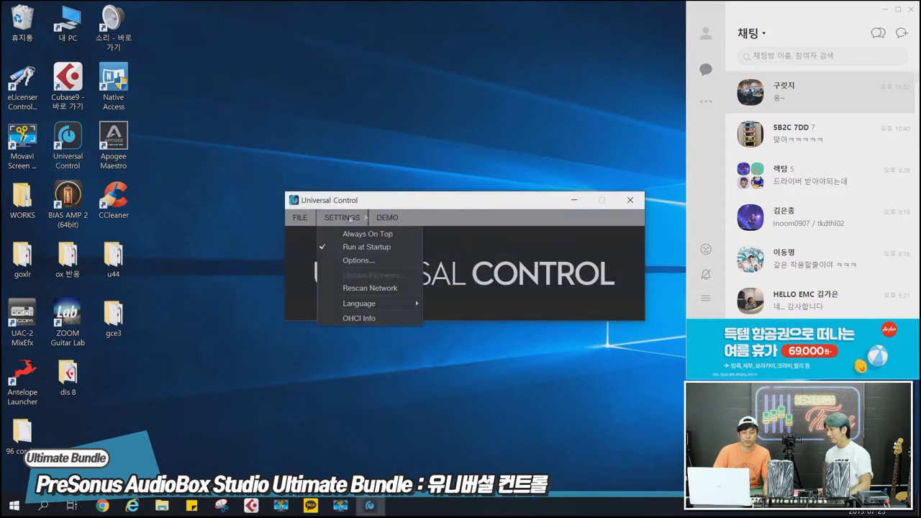
{"action": "mouse_move", "coordinate": [388, 219]}
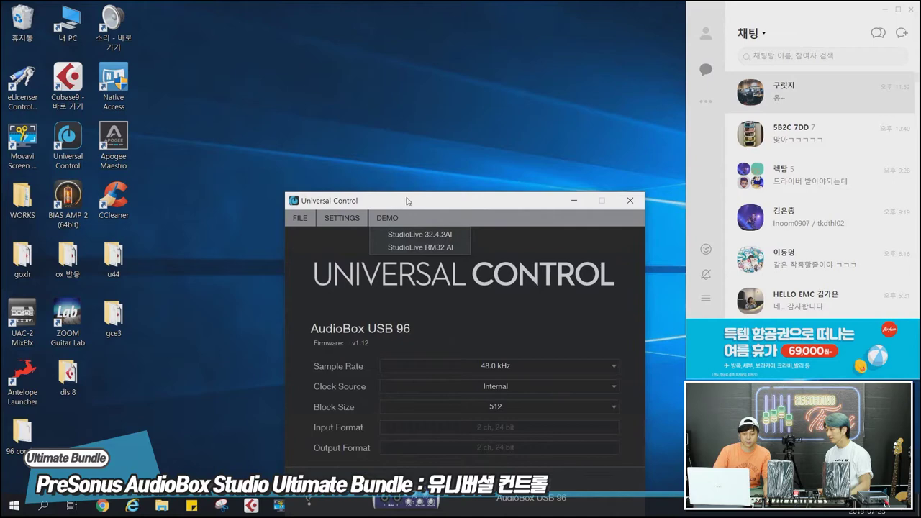
{"action": "left_click", "coordinate": [407, 201]}
{"action": "left_click_drag", "start_coordinate": [413, 204], "coordinate": [372, 132]}
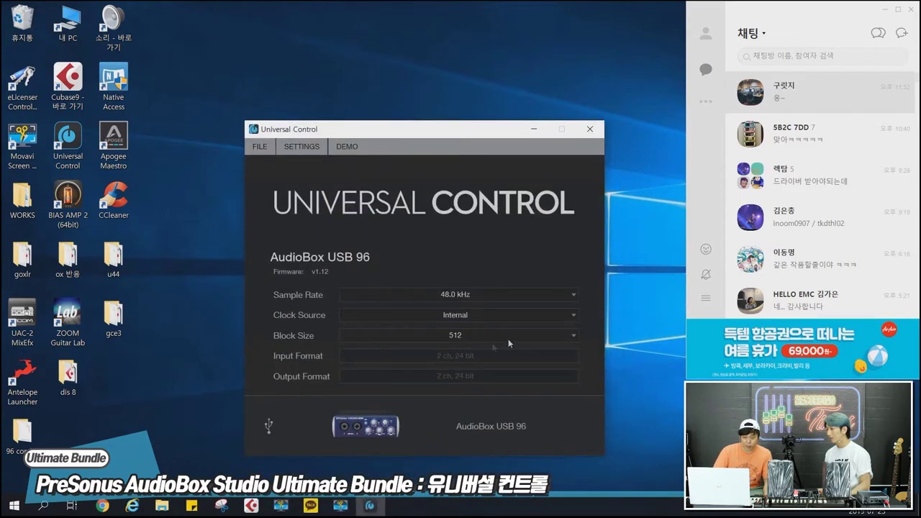
{"action": "left_click", "coordinate": [538, 331]}
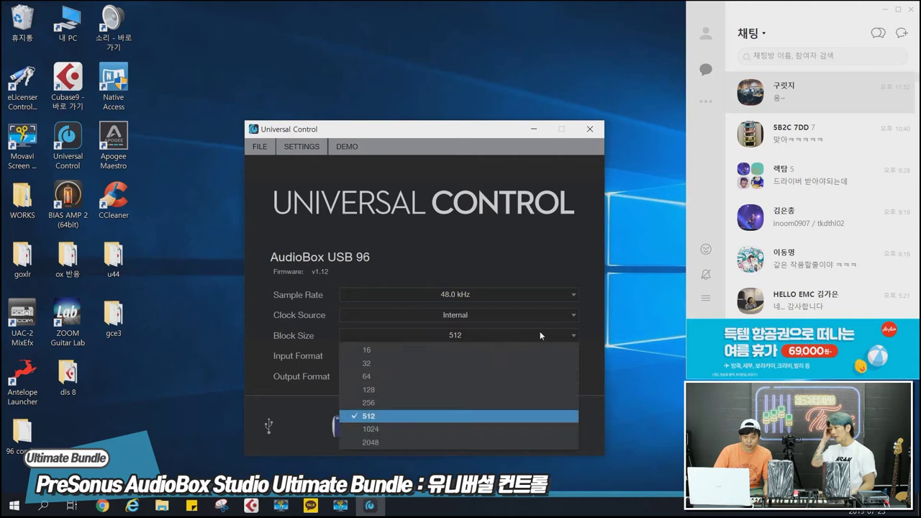
{"action": "left_click", "coordinate": [403, 403]}
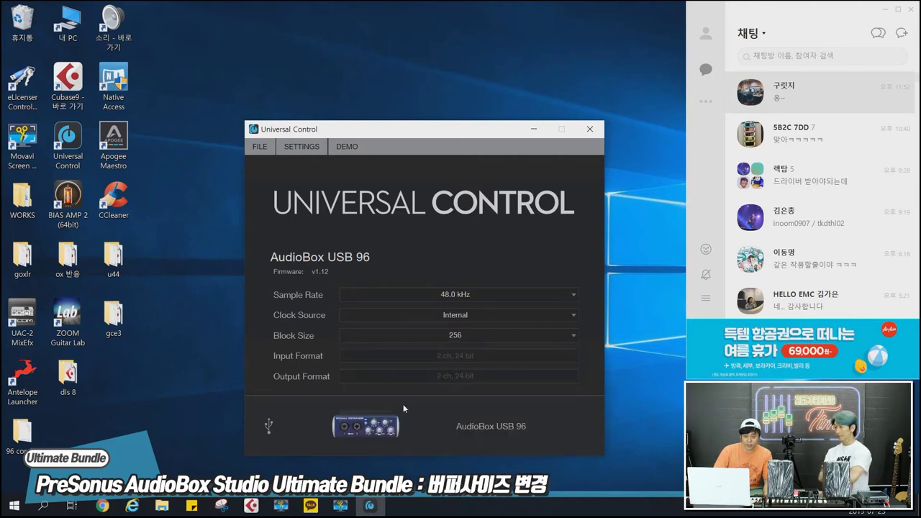
Switch back to the Cubase project and check its device settings.
{"action": "left_click", "coordinate": [252, 507]}
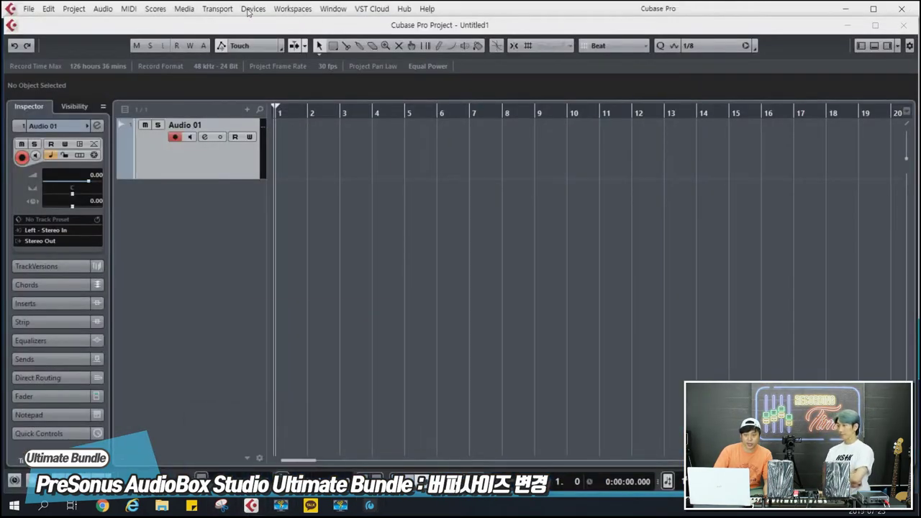
{"action": "left_click", "coordinate": [253, 8]}
{"action": "left_click", "coordinate": [324, 284]}
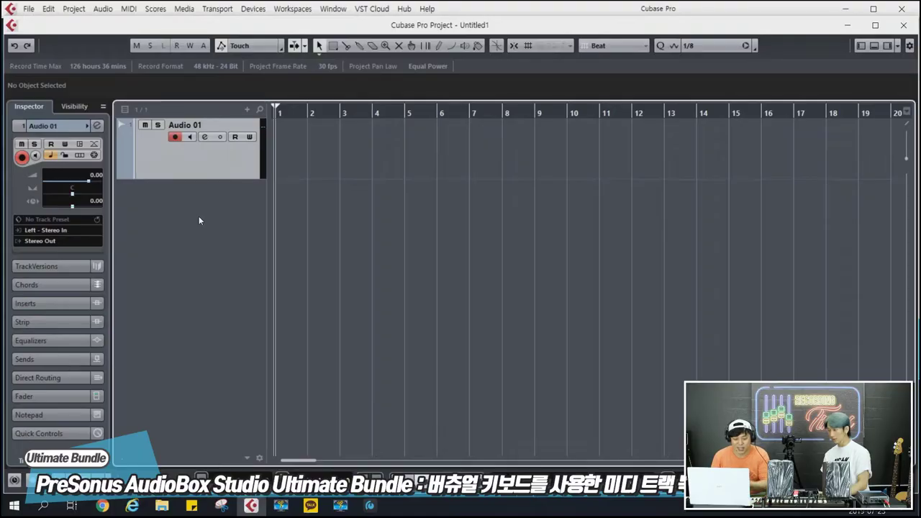
Show the virtual keyboard and add one instrument track using HALion Sonic SE, routed to Stereo Out.
{"action": "key", "text": "alt+k"}
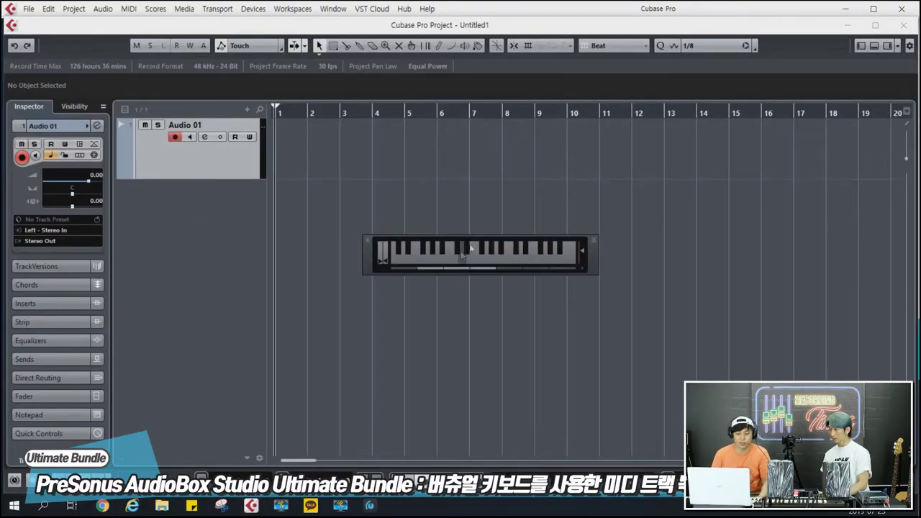
{"action": "right_click", "coordinate": [222, 169]}
{"action": "mouse_move", "coordinate": [385, 177]}
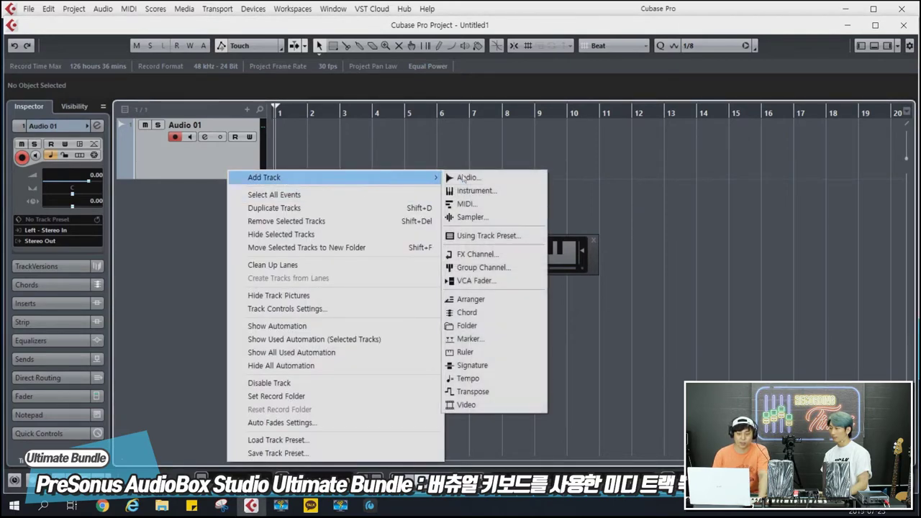
{"action": "left_click", "coordinate": [474, 190]}
{"action": "left_click", "coordinate": [412, 259]}
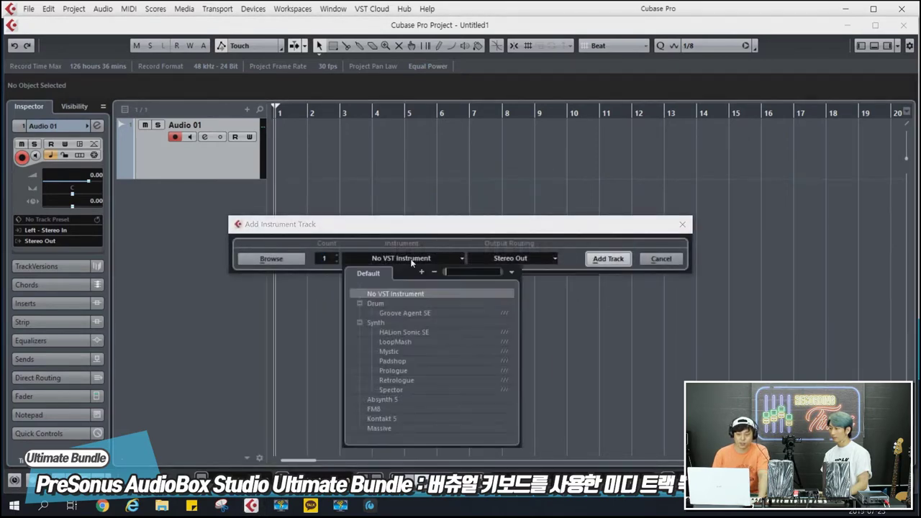
{"action": "left_click", "coordinate": [420, 331]}
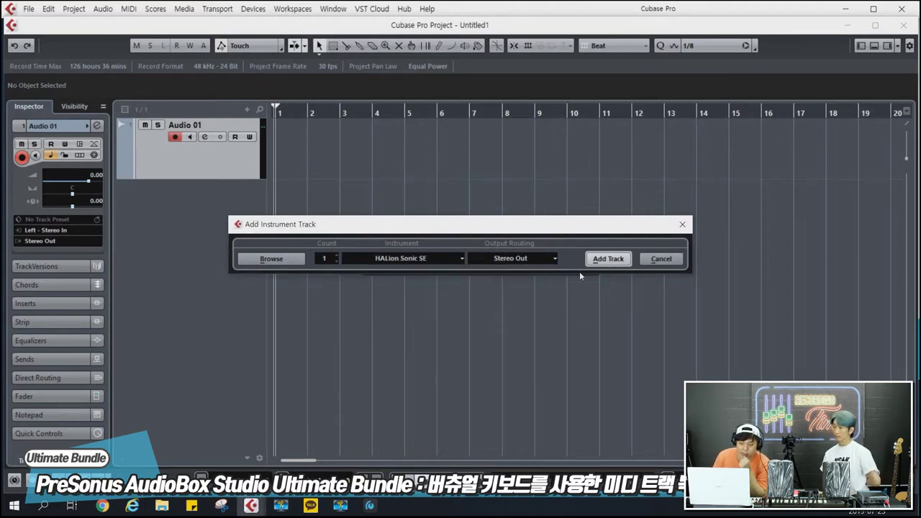
{"action": "left_click", "coordinate": [609, 259]}
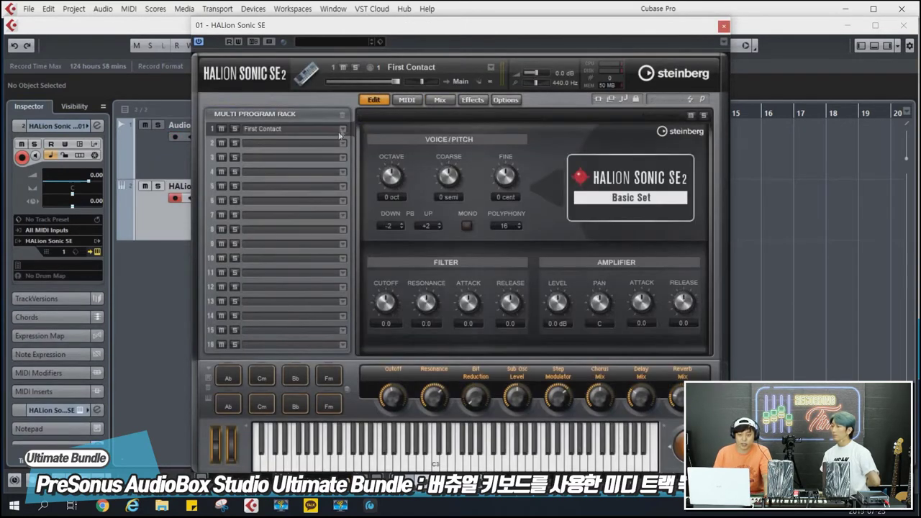
Find the drum sounds by searching "drum", load [GM 129] Stereo GM Kit into HALion Sonic SE slot 1, and close the instrument window.
{"action": "left_click", "coordinate": [342, 129]}
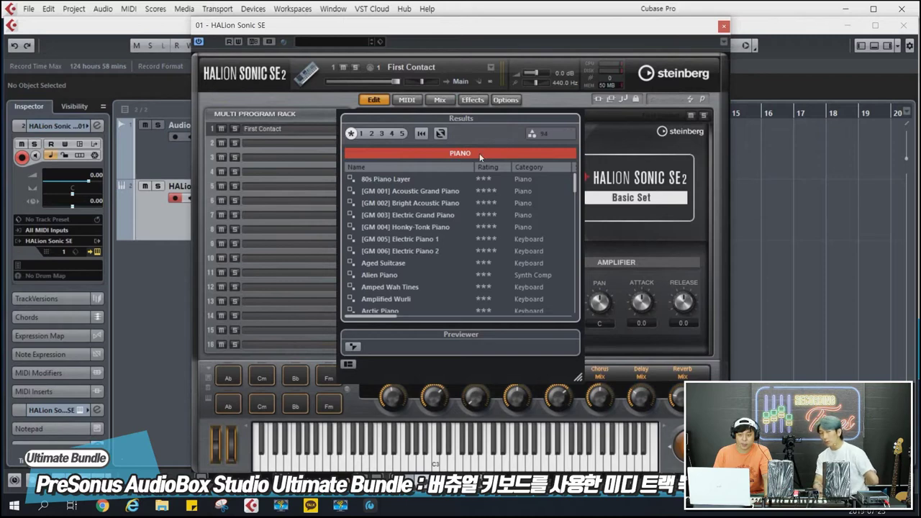
{"action": "left_click", "coordinate": [480, 153]}
{"action": "key", "text": "BackSpace"}
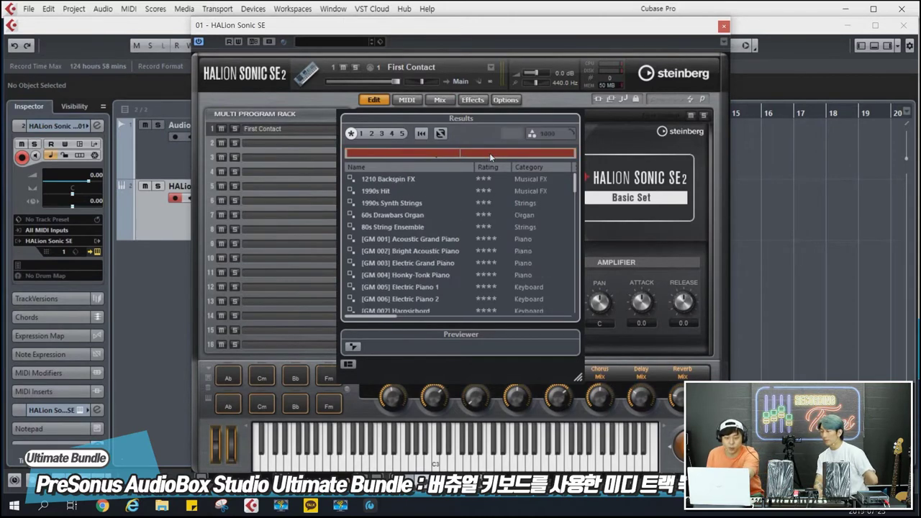
{"action": "type", "text": "drum"}
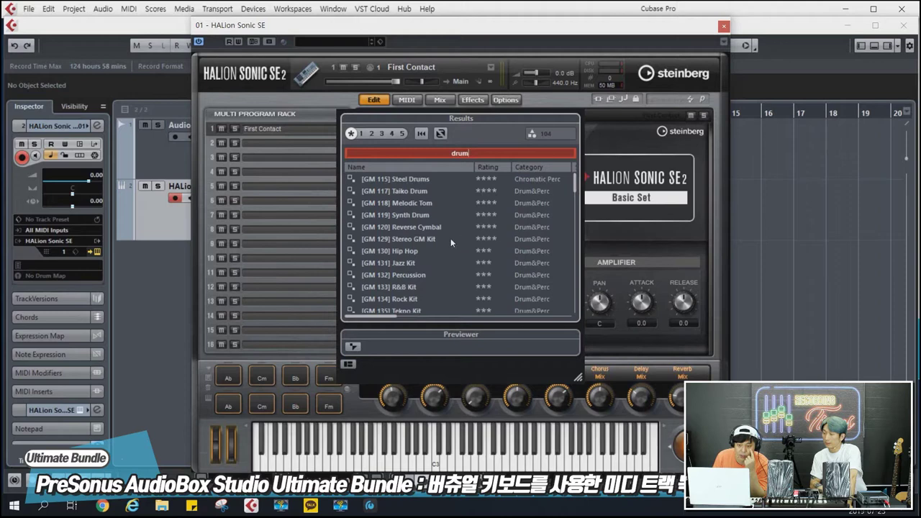
{"action": "scroll", "coordinate": [435, 275], "scroll_direction": "down", "scroll_amount": 1}
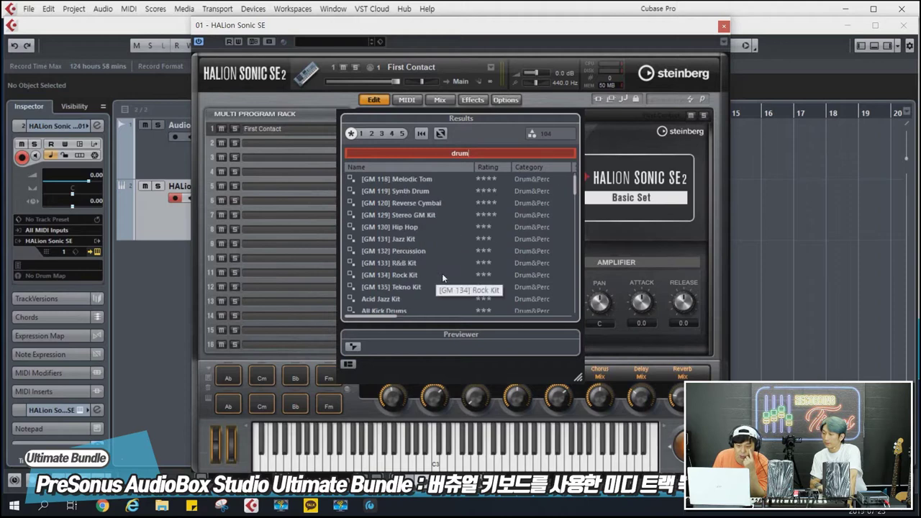
{"action": "scroll", "coordinate": [435, 274], "scroll_direction": "up", "scroll_amount": 1}
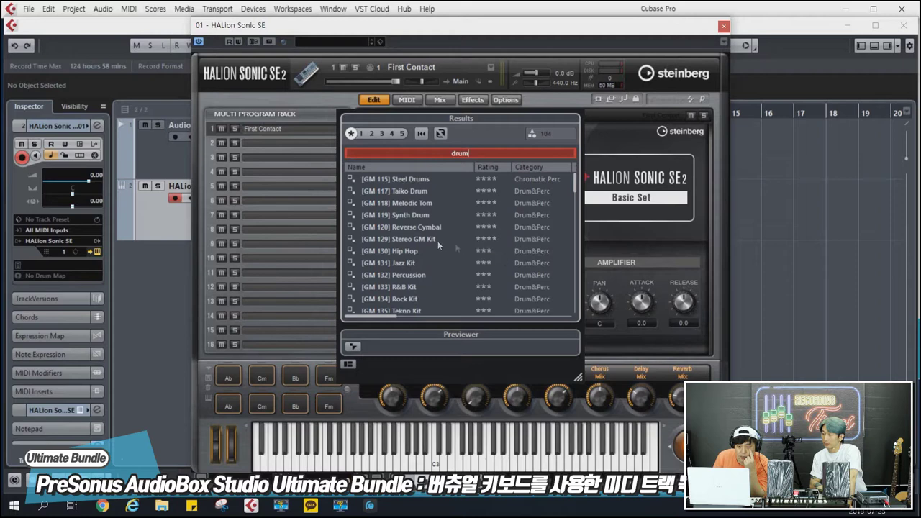
{"action": "double_click", "coordinate": [427, 240]}
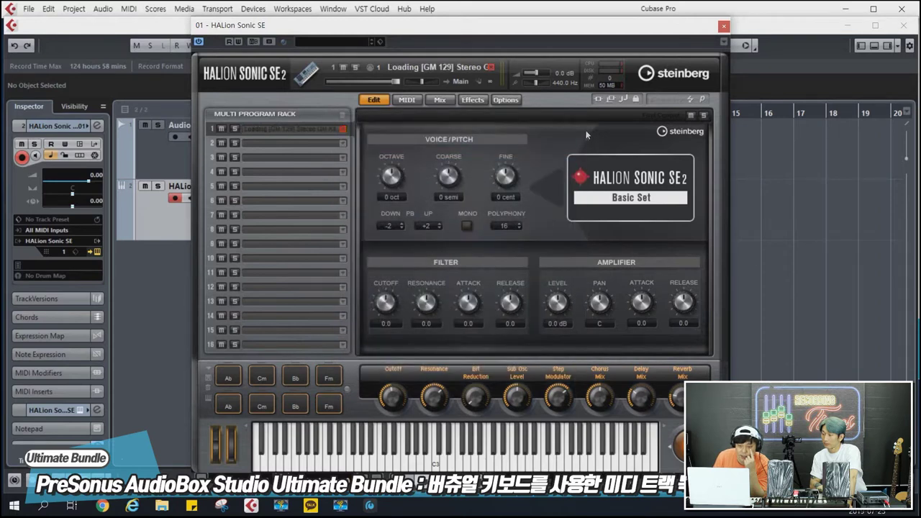
{"action": "left_click", "coordinate": [723, 26]}
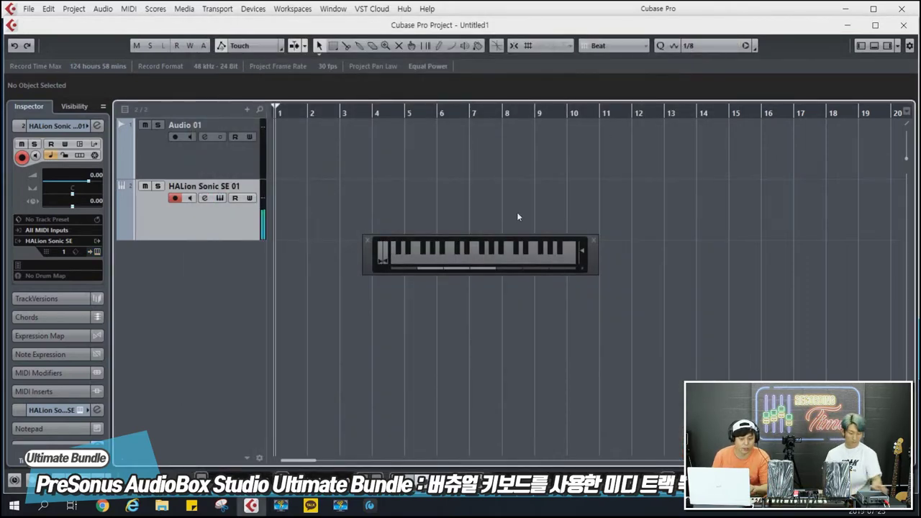
Audition the drum kit's sounds on the HALion Sonic SE 01 track by playing notes with the virtual keyboard.
{"action": "key", "text": "d"}
{"action": "key", "text": "d"}
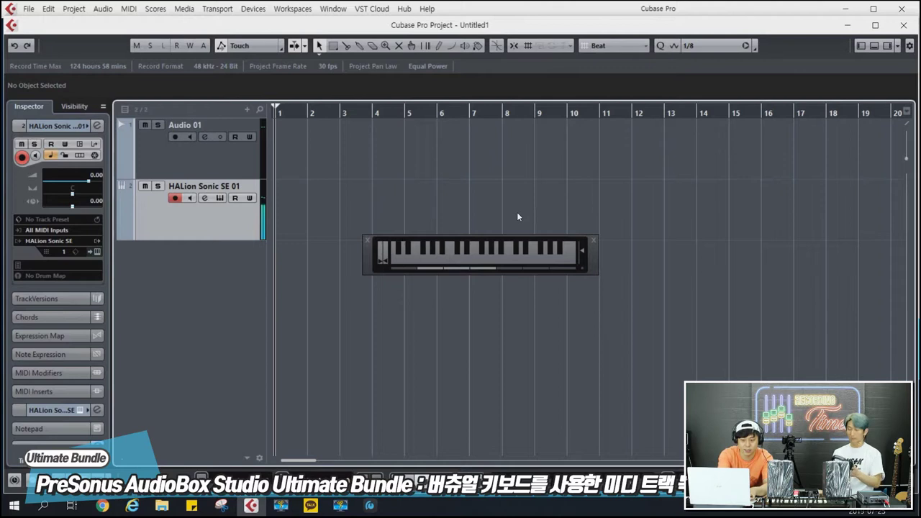
{"action": "key", "text": "c"}
{"action": "key", "text": "v"}
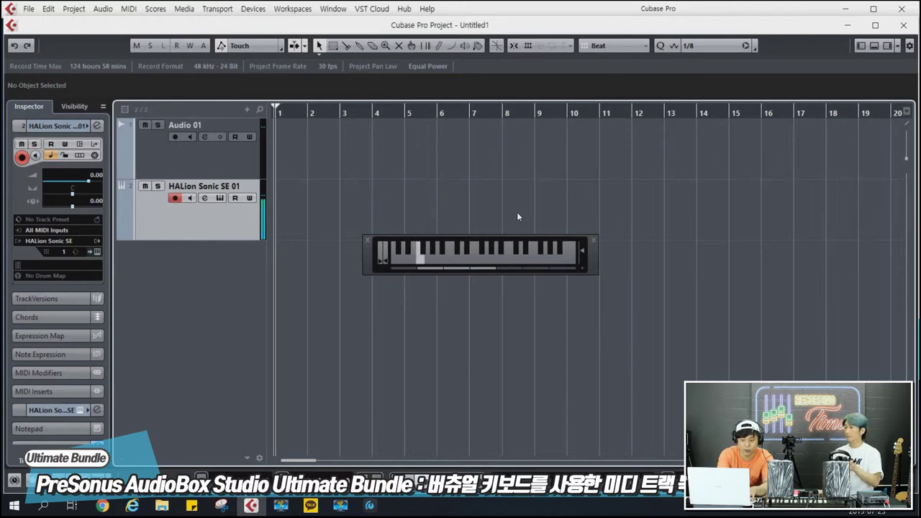
{"action": "key", "text": "g"}
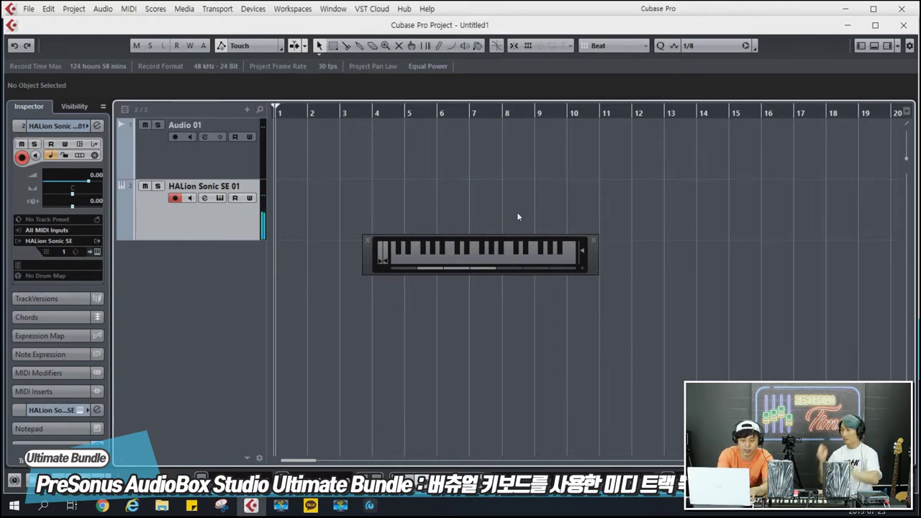
{"action": "key", "text": "g"}
{"action": "key", "text": "z"}
{"action": "key", "text": "x"}
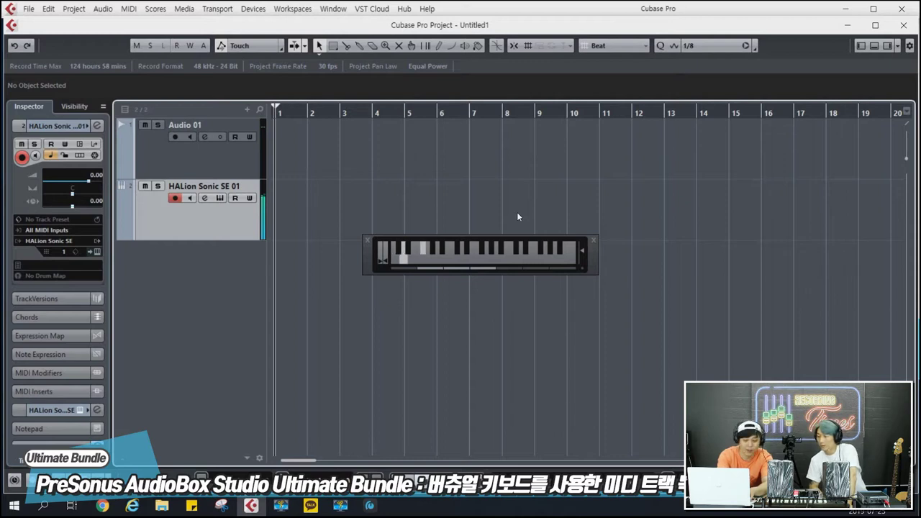
{"action": "key", "text": "z"}
{"action": "key", "text": "g"}
{"action": "key", "text": "x"}
{"action": "key", "text": "g"}
{"action": "key", "text": "g"}
{"action": "key", "text": "z"}
{"action": "key", "text": "x"}
{"action": "key", "text": "g"}
{"action": "key", "text": "z"}
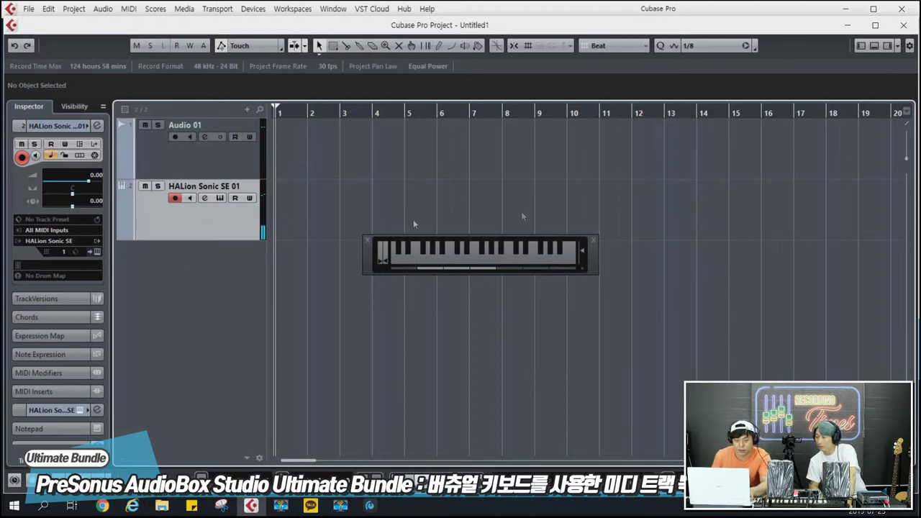
Test playback with the virtual keyboard hidden, return the playhead to bar 1, and show the keyboard again.
{"action": "left_click", "coordinate": [592, 240]}
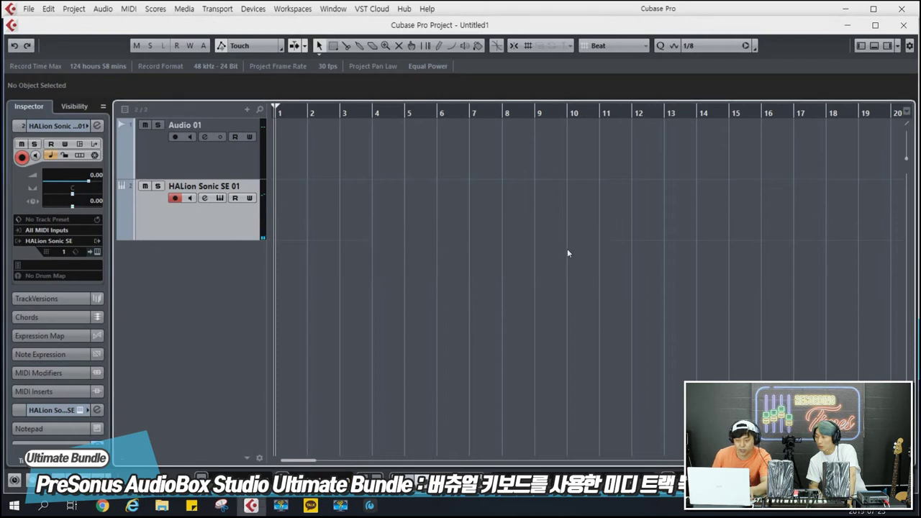
{"action": "key", "text": "space"}
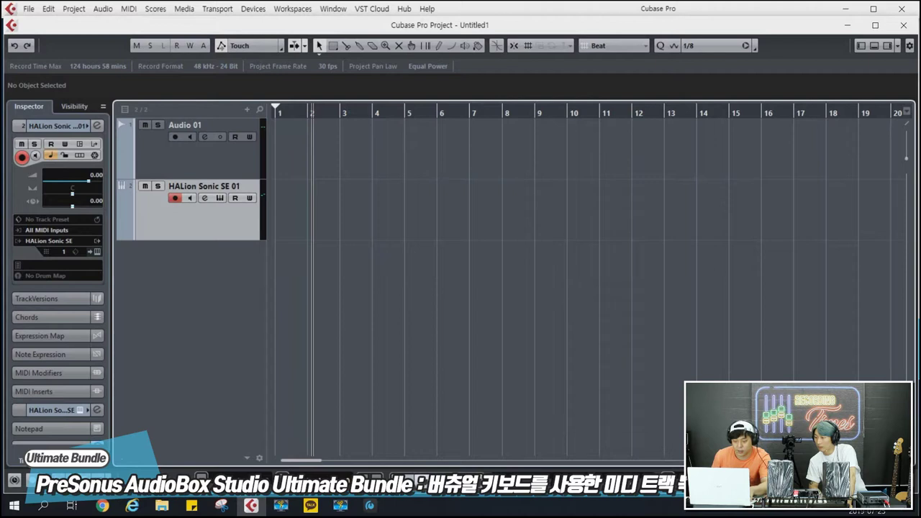
{"action": "left_click", "coordinate": [292, 112]}
{"action": "left_click_drag", "start_coordinate": [292, 113], "coordinate": [267, 120]}
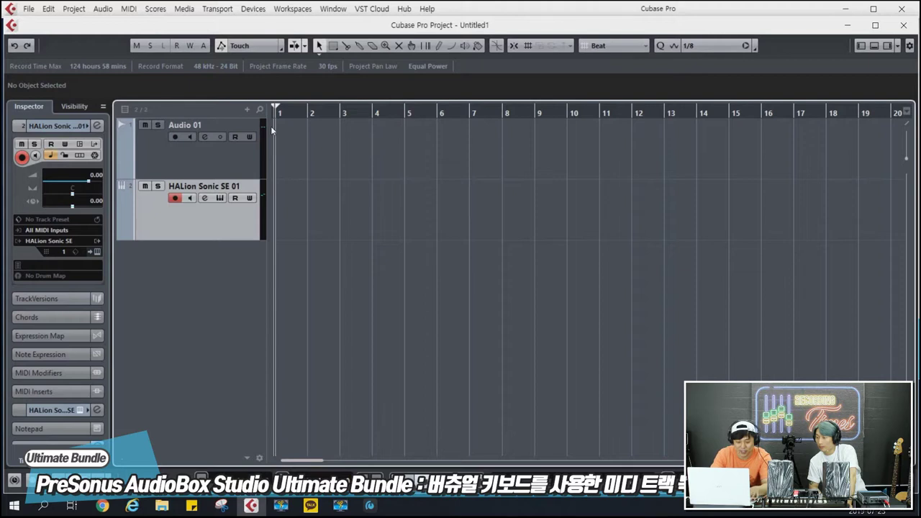
{"action": "key", "text": "alt+k"}
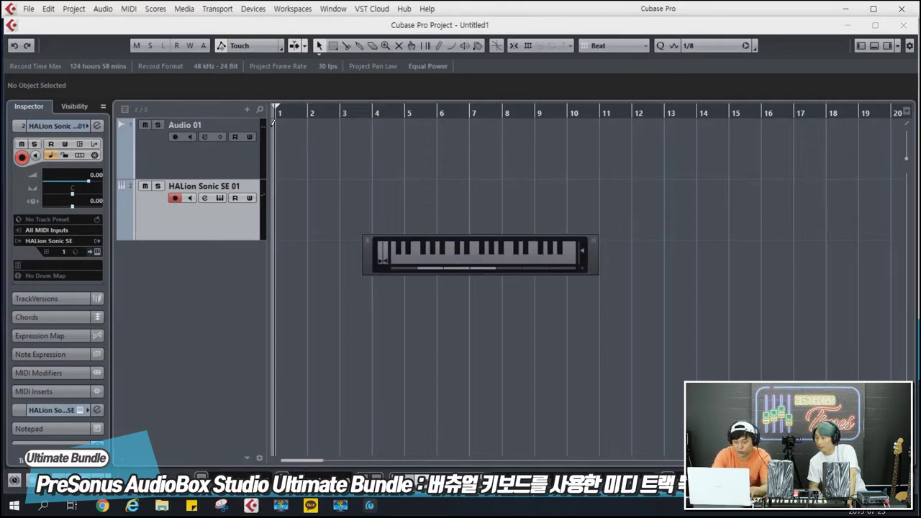
Record a trial drum pattern of repeating C, D and F# notes on HALion Sonic SE 01 from bar 1, and delete the take.
{"action": "key", "text": "KP_Multiply"}
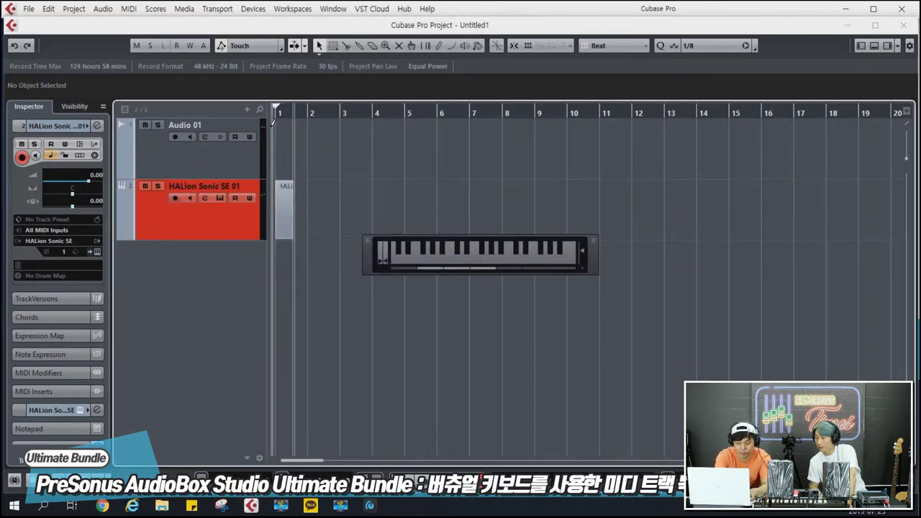
{"action": "key", "text": "q"}
{"action": "key", "text": "5"}
{"action": "key", "text": "5"}
{"action": "key", "text": "w"}
{"action": "key", "text": "5"}
{"action": "key", "text": "5"}
{"action": "key", "text": "q"}
{"action": "key", "text": "5"}
{"action": "key", "text": "5"}
{"action": "key", "text": "w"}
{"action": "key", "text": "5"}
{"action": "key", "text": "5"}
{"action": "key", "text": "q"}
{"action": "key", "text": "5"}
{"action": "key", "text": "5"}
{"action": "key", "text": "w"}
{"action": "key", "text": "5"}
{"action": "key", "text": "5"}
{"action": "key", "text": "q"}
{"action": "key", "text": "5"}
{"action": "key", "text": "5"}
{"action": "key", "text": "w"}
{"action": "key", "text": "5"}
{"action": "key", "text": "5"}
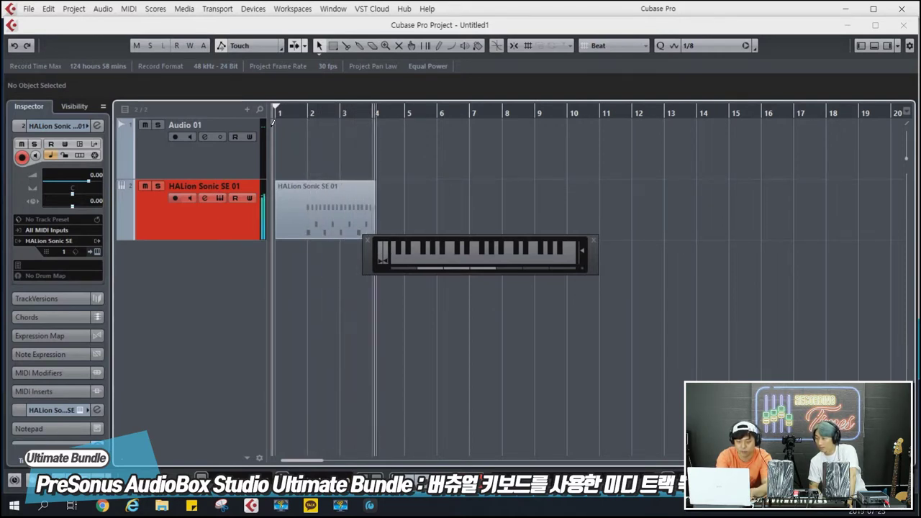
{"action": "key", "text": "space"}
{"action": "key", "text": "Delete"}
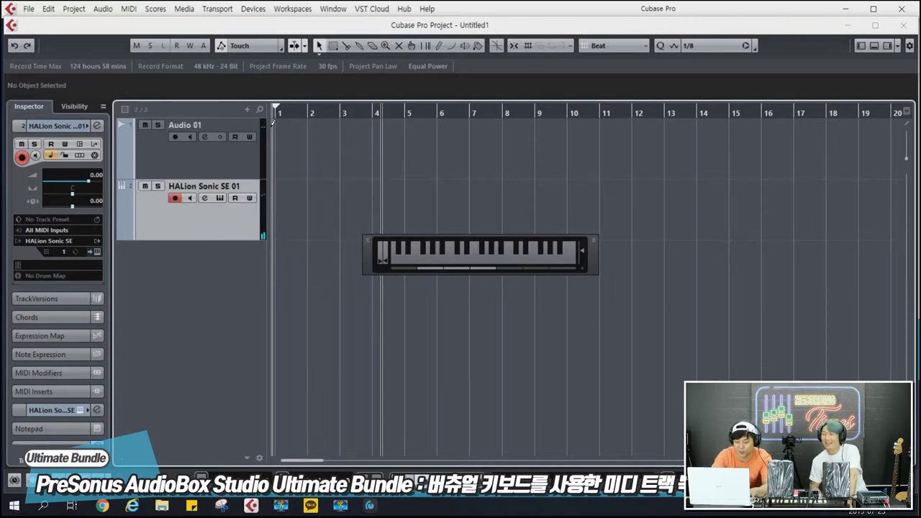
Record a drum pattern of repeating C1, D1 and F#1 notes on HALion Sonic SE 01, starting the take at bar 4.
{"action": "key", "text": "KP_Multiply"}
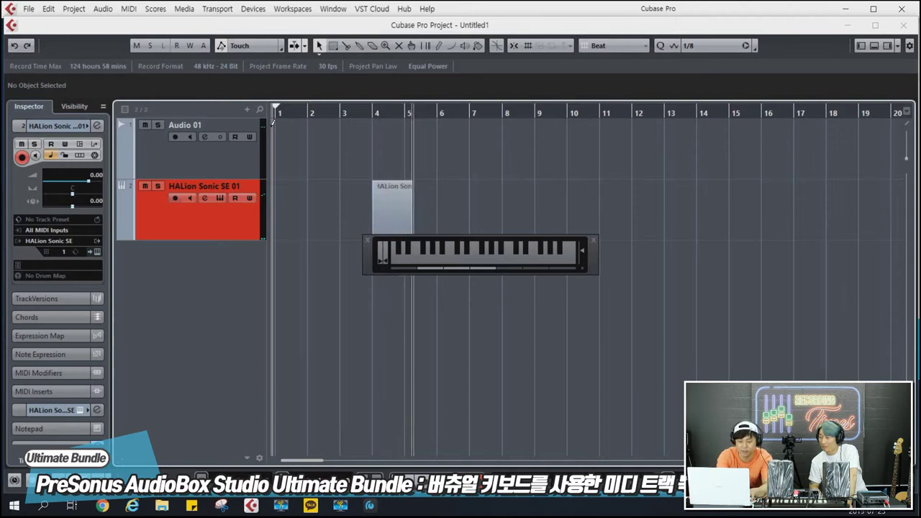
{"action": "key", "text": "z"}
{"action": "key", "text": "g"}
{"action": "key", "text": "g"}
{"action": "key", "text": "x"}
{"action": "key", "text": "g"}
{"action": "key", "text": "g"}
{"action": "key", "text": "z"}
{"action": "key", "text": "g"}
{"action": "key", "text": "g"}
{"action": "key", "text": "x"}
{"action": "key", "text": "g"}
{"action": "key", "text": "g"}
{"action": "key", "text": "z"}
{"action": "key", "text": "g"}
{"action": "key", "text": "g"}
{"action": "key", "text": "x"}
{"action": "key", "text": "g"}
{"action": "key", "text": "g"}
{"action": "key", "text": "z"}
{"action": "key", "text": "z"}
{"action": "key", "text": "g"}
{"action": "key", "text": "g"}
{"action": "key", "text": "x"}
{"action": "key", "text": "g"}
{"action": "key", "text": "g"}
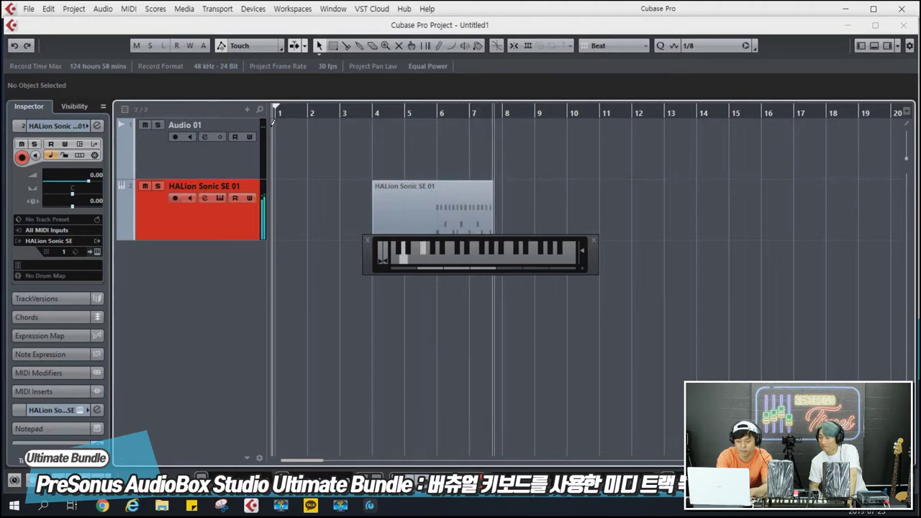
{"action": "key", "text": "z"}
{"action": "key", "text": "g"}
{"action": "key", "text": "x"}
{"action": "key", "text": "g"}
{"action": "key", "text": "g"}
{"action": "key", "text": "g"}
{"action": "key", "text": "z"}
{"action": "key", "text": "z"}
{"action": "key", "text": "g"}
{"action": "key", "text": "g"}
{"action": "key", "text": "x"}
{"action": "key", "text": "g"}
{"action": "key", "text": "g"}
{"action": "key", "text": "z"}
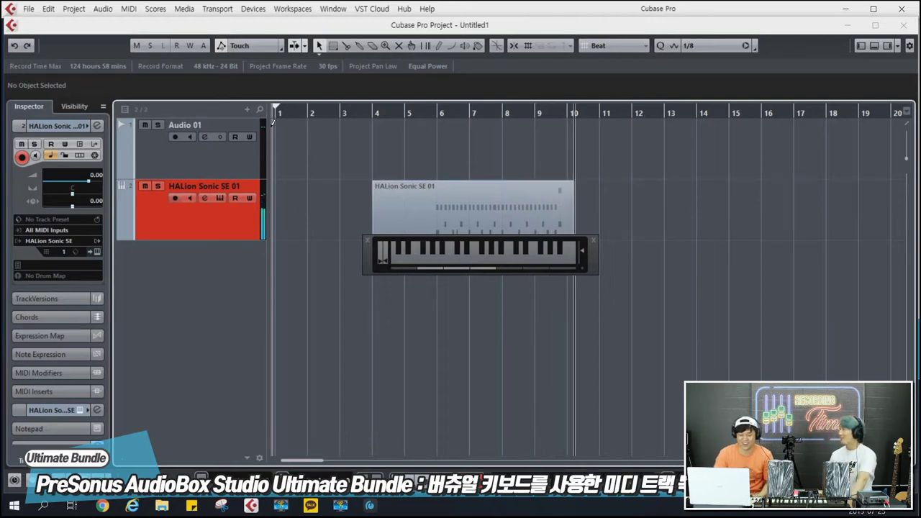
{"action": "key", "text": "space"}
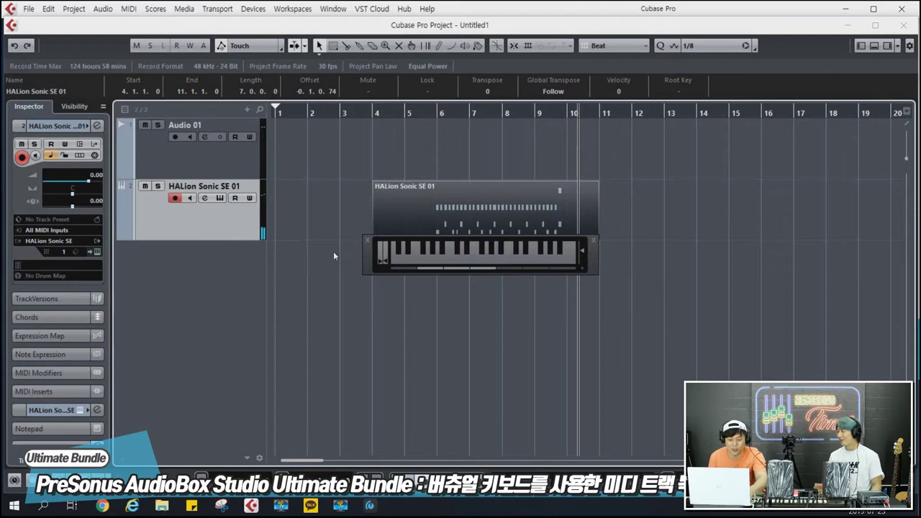
Hide the virtual keyboard and move the recorded drum part so it starts at bar 1.
{"action": "key", "text": "alt+k"}
{"action": "left_click", "coordinate": [425, 288]}
{"action": "left_click_drag", "start_coordinate": [413, 230], "coordinate": [316, 212]}
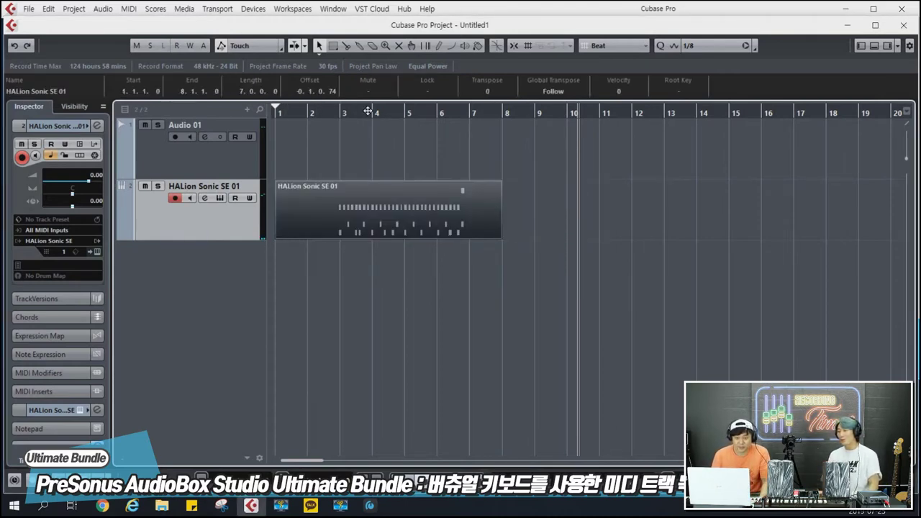
Open the drum part in the Key Editor and quantize all its notes to 1/8.
{"action": "double_click", "coordinate": [372, 207]}
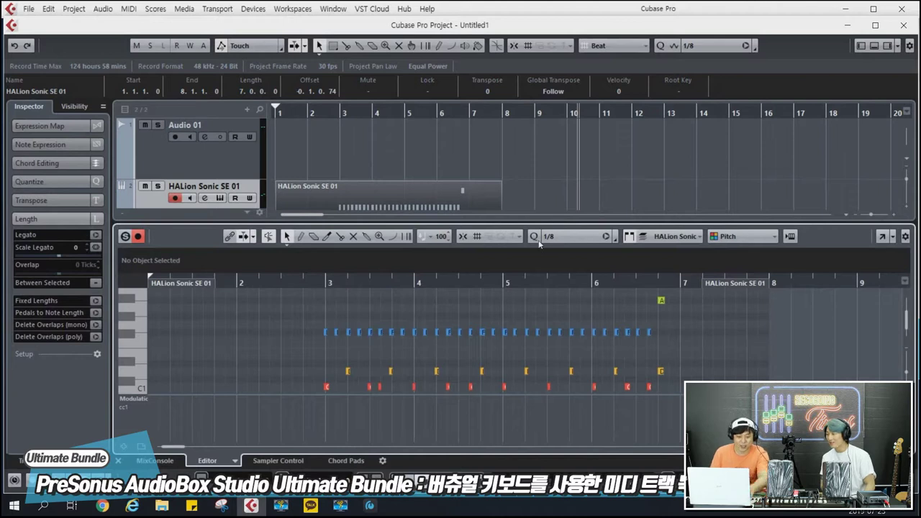
{"action": "key", "text": "ctrl+a"}
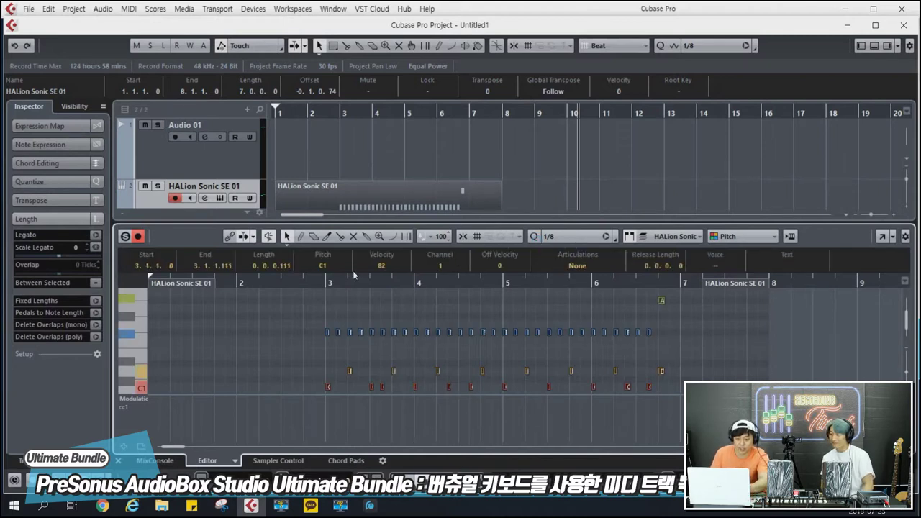
{"action": "left_click", "coordinate": [320, 280]}
{"action": "left_click", "coordinate": [637, 330]}
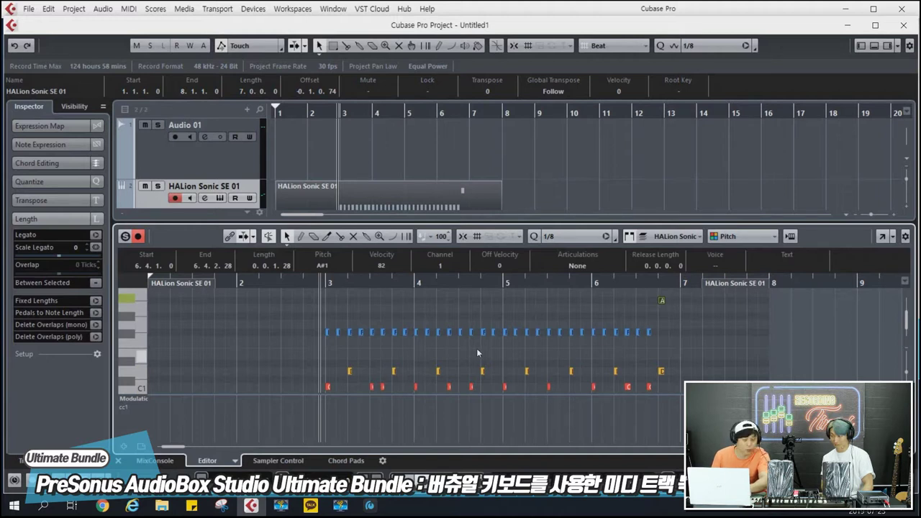
Transpose the first F#1 note at bar 3 up to C#2, and play the pattern back from just before bar 3.
{"action": "left_click", "coordinate": [328, 331]}
{"action": "scroll", "coordinate": [395, 357], "scroll_direction": "up", "scroll_amount": 1}
{"action": "key", "text": "Up"}
{"action": "key", "text": "Up"}
{"action": "key", "text": "Up"}
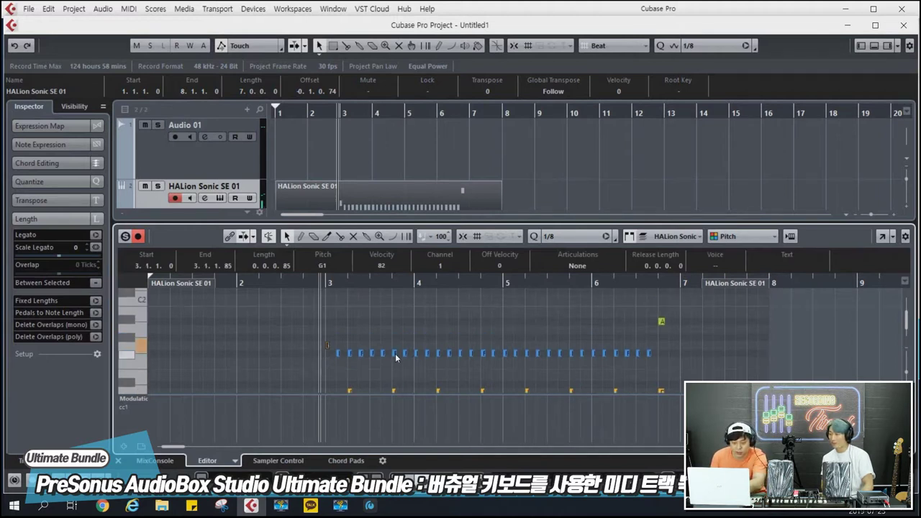
{"action": "key", "text": "Up"}
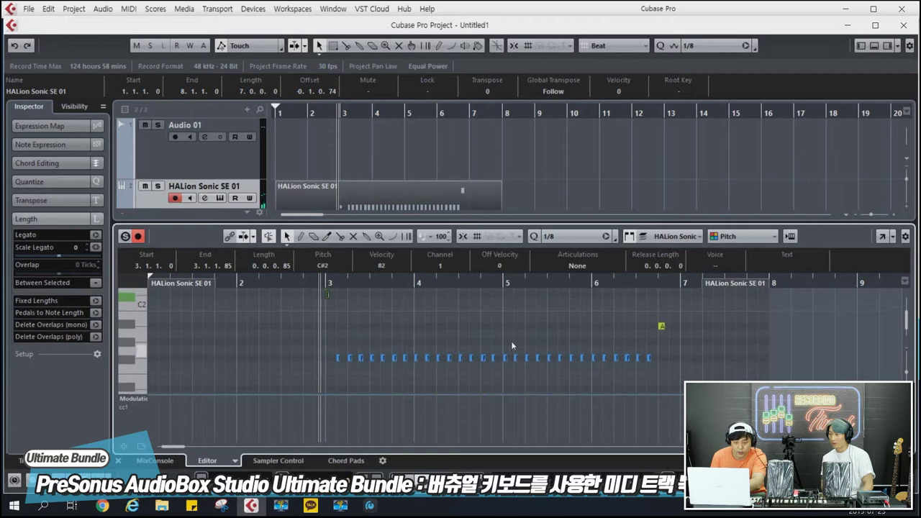
{"action": "key", "text": "space"}
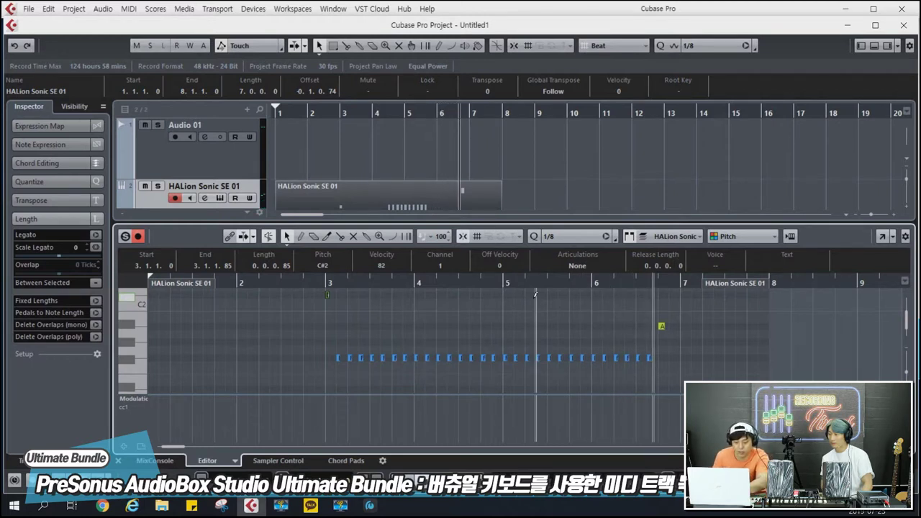
Show the virtual keyboard and overdub an A1 and G1 fill just before bar 7, starting the recording around bar 4.
{"action": "key", "text": "alt+k"}
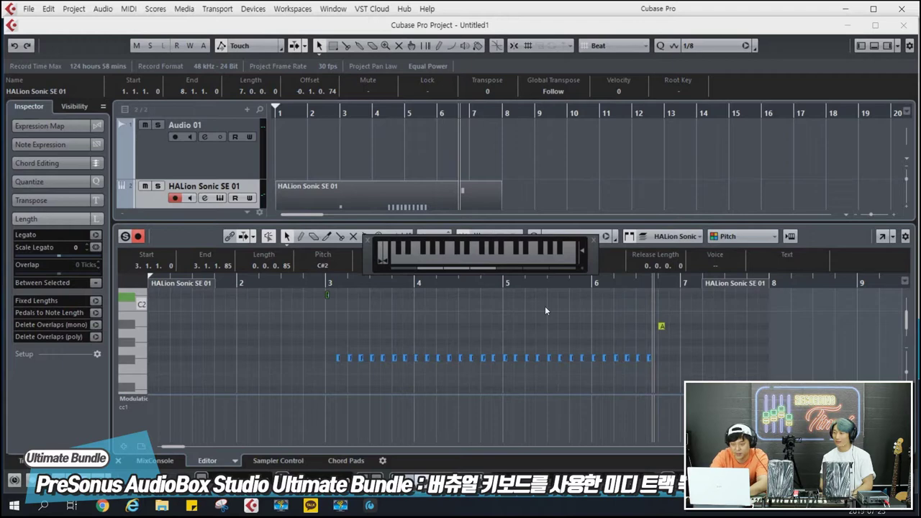
{"action": "left_click", "coordinate": [416, 112]}
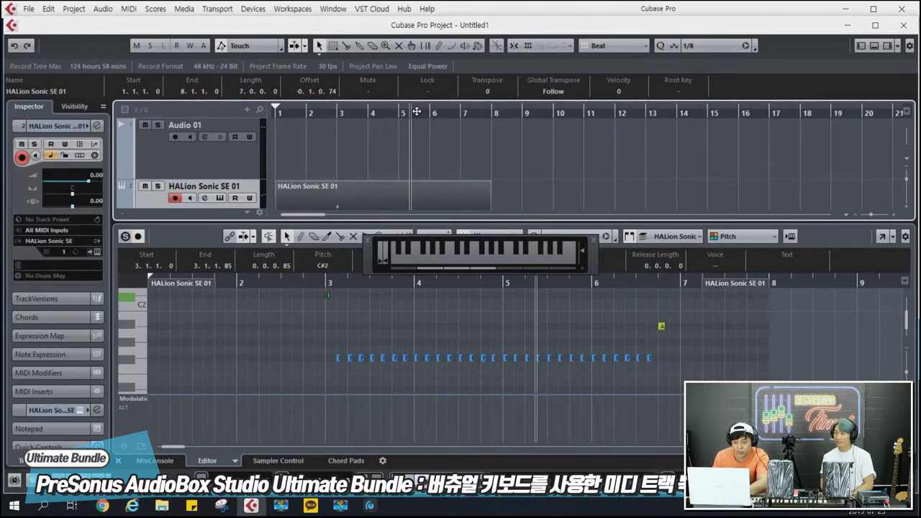
{"action": "left_click", "coordinate": [388, 113]}
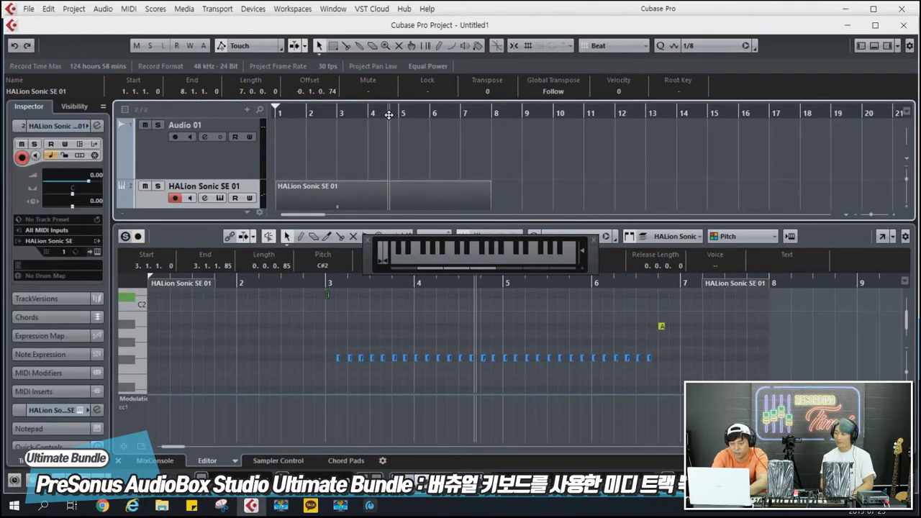
{"action": "key", "text": "KP_Multiply"}
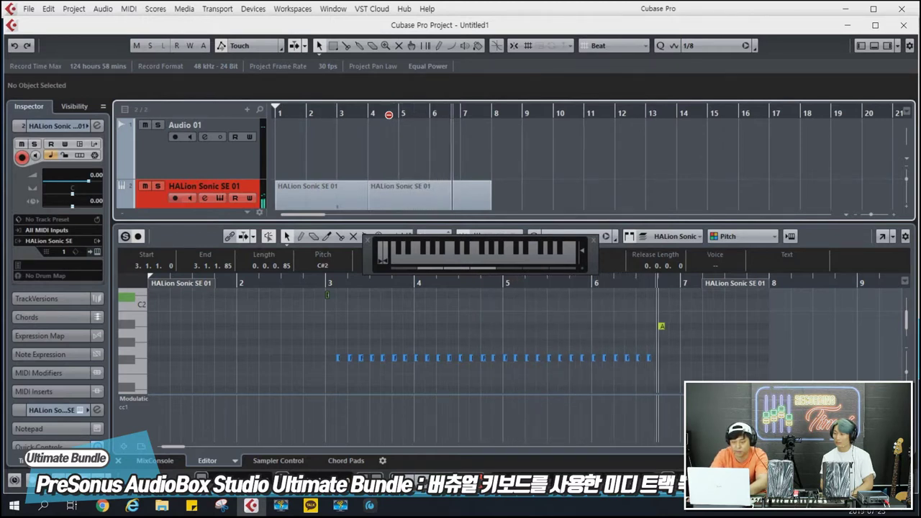
{"action": "key", "text": "space"}
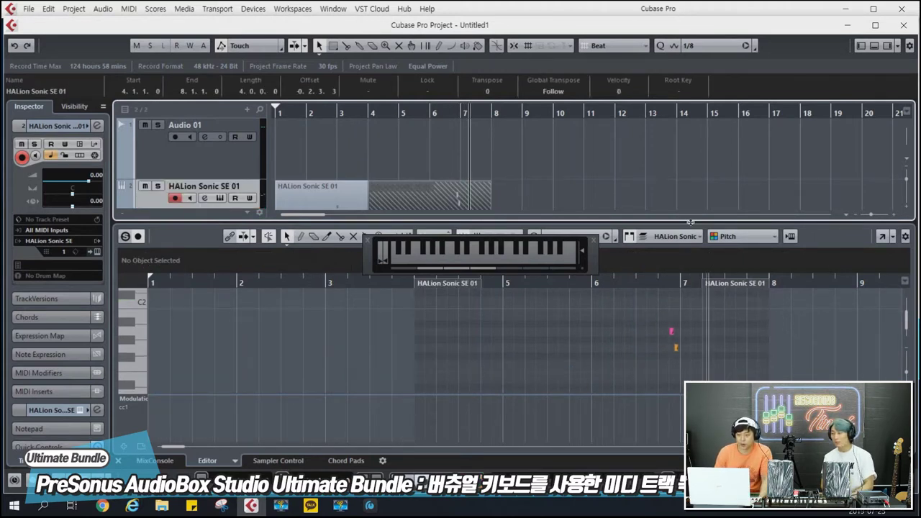
Close the editor and virtual keyboard, and merge the overdubbed fill with the drum part into one part from bar 1 to 8.
{"action": "left_click", "coordinate": [874, 46]}
{"action": "left_click", "coordinate": [594, 241]}
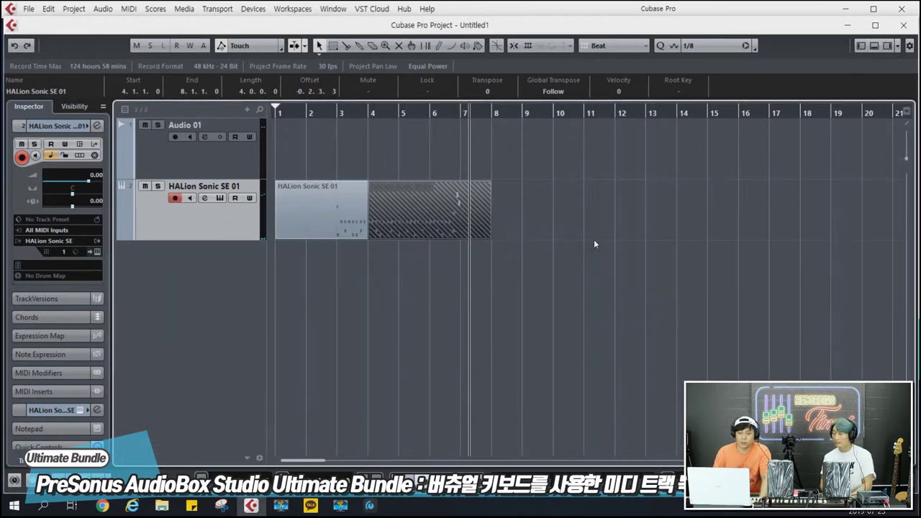
{"action": "double_click", "coordinate": [412, 215]}
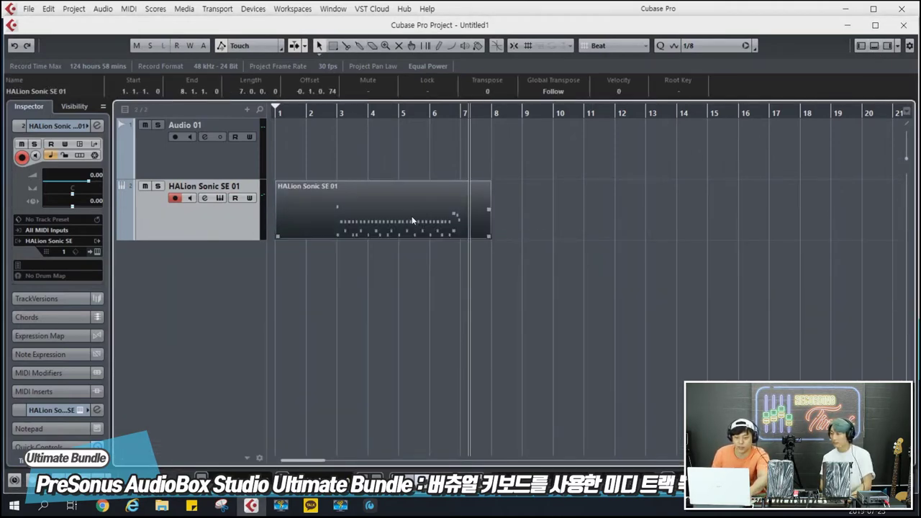
Quantize the fill notes before bar 7 to 1/16, close the editor, and deselect the drum part.
{"action": "left_click_drag", "start_coordinate": [637, 294], "coordinate": [685, 339]}
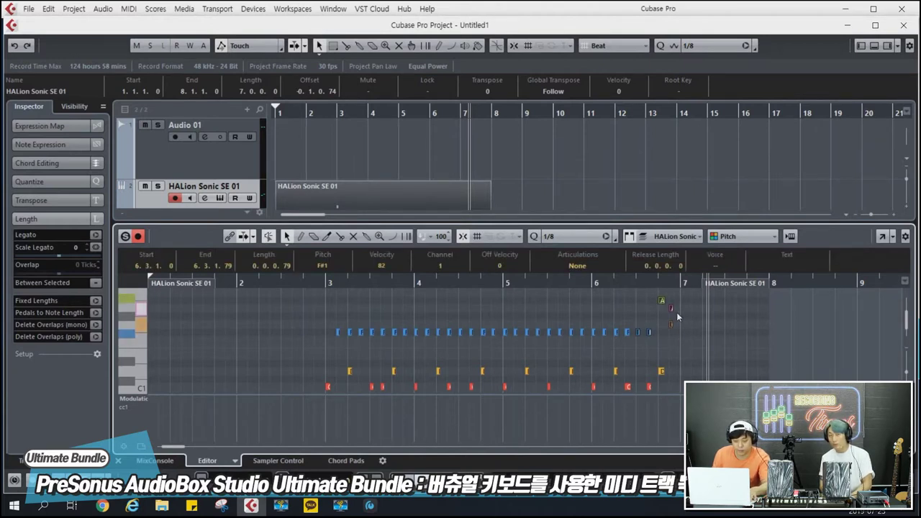
{"action": "left_click", "coordinate": [676, 312]}
{"action": "left_click", "coordinate": [575, 236]}
{"action": "left_click", "coordinate": [591, 286]}
{"action": "left_click_drag", "start_coordinate": [634, 295], "coordinate": [709, 354]}
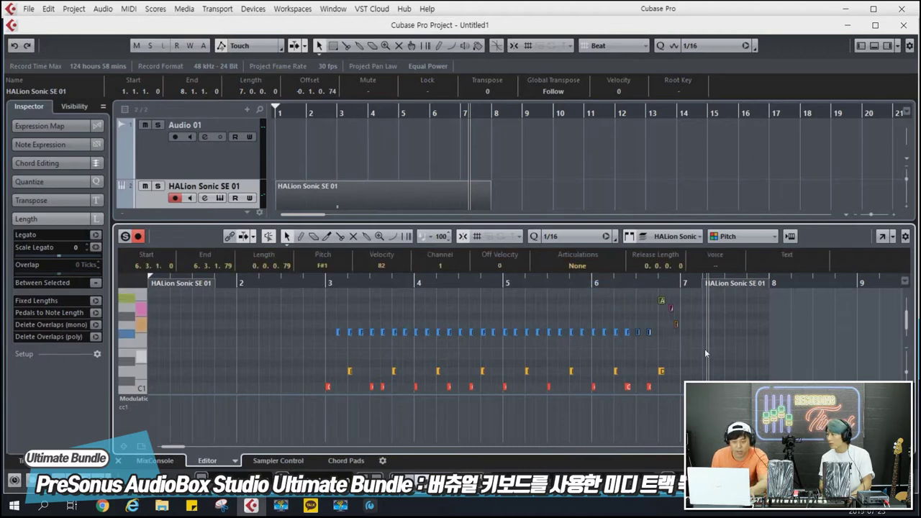
{"action": "left_click", "coordinate": [874, 45]}
{"action": "left_click", "coordinate": [607, 271]}
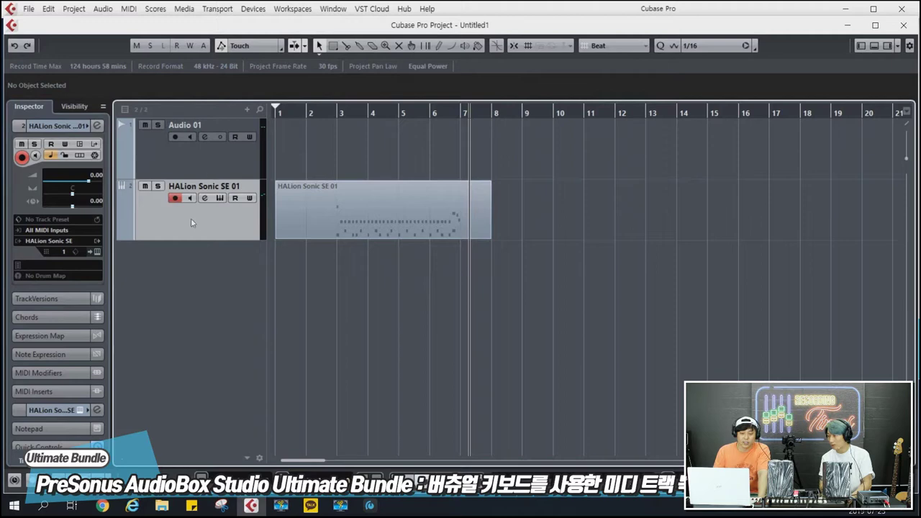
Add one instrument track that uses HALion Sonic SE and is routed to Stereo Out.
{"action": "right_click", "coordinate": [214, 214]}
{"action": "mouse_move", "coordinate": [248, 221]}
{"action": "left_click", "coordinate": [463, 237]}
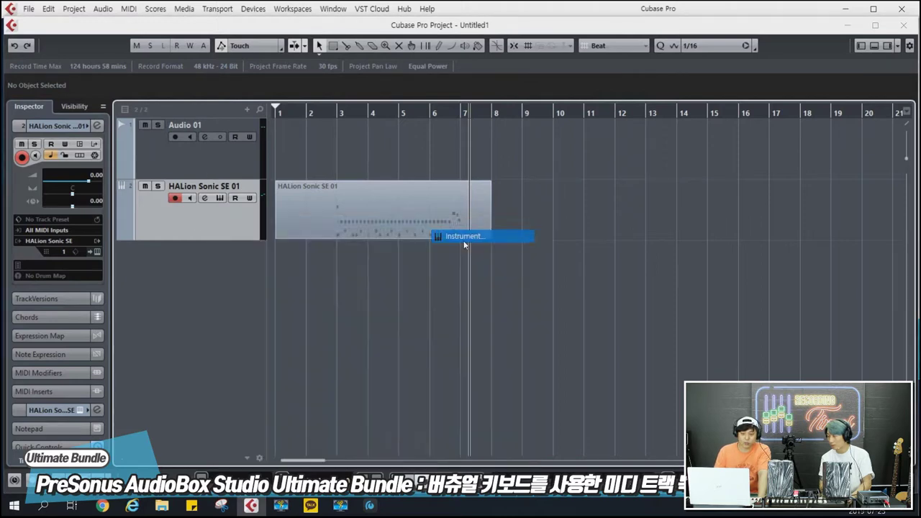
{"action": "left_click", "coordinate": [411, 258]}
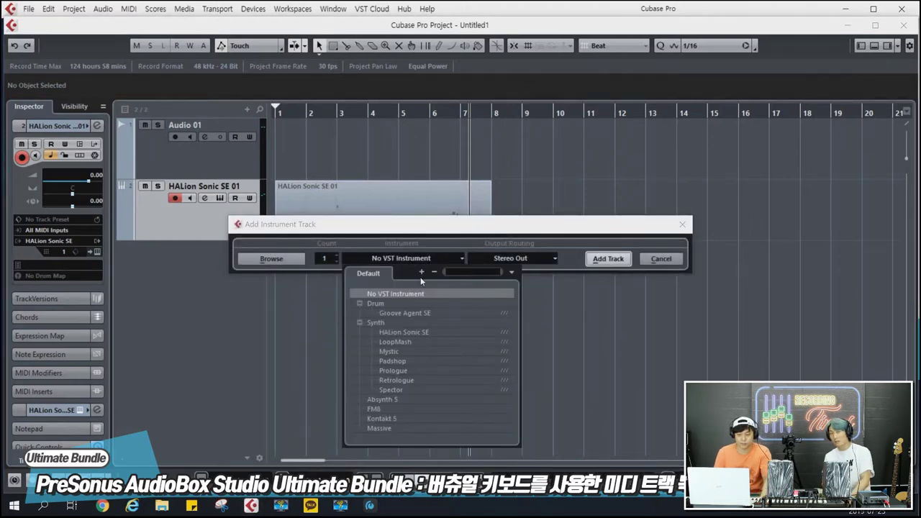
{"action": "left_click", "coordinate": [417, 333]}
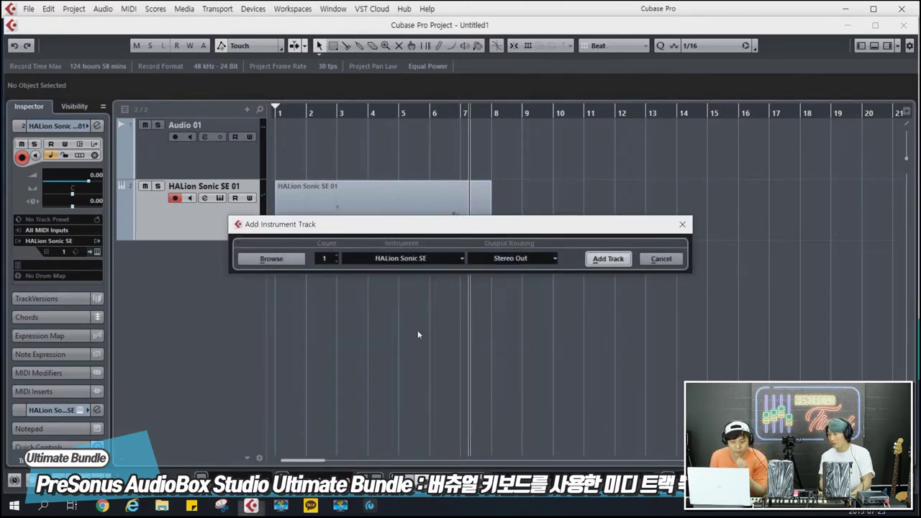
{"action": "left_click", "coordinate": [606, 259]}
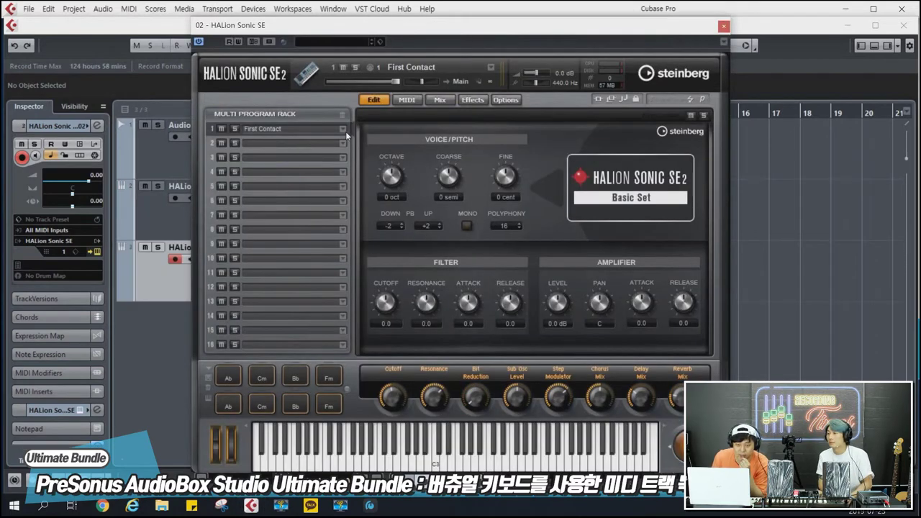
Search for "piano", load [GM 001] Acoustic Grand Piano into the new HALion Sonic SE's slot 1, and close the instrument window.
{"action": "left_click", "coordinate": [342, 129]}
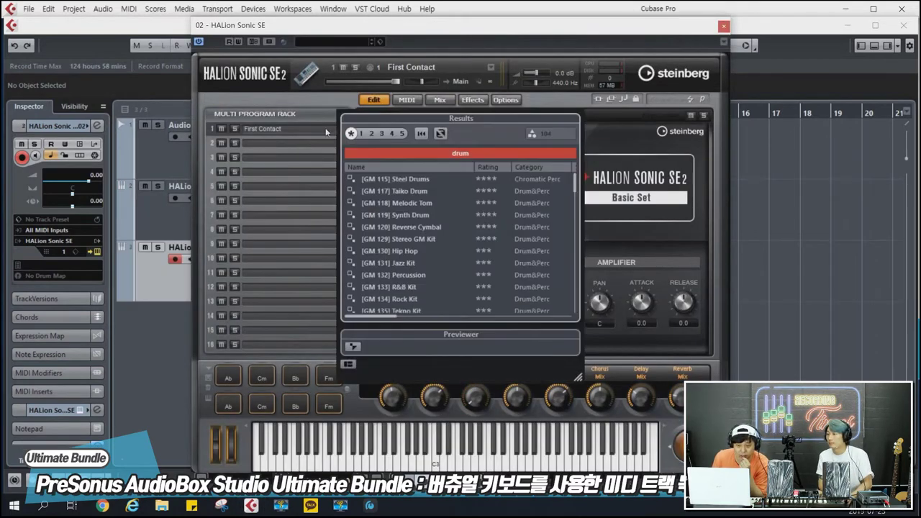
{"action": "left_click", "coordinate": [482, 156]}
{"action": "type", "text": "piano"}
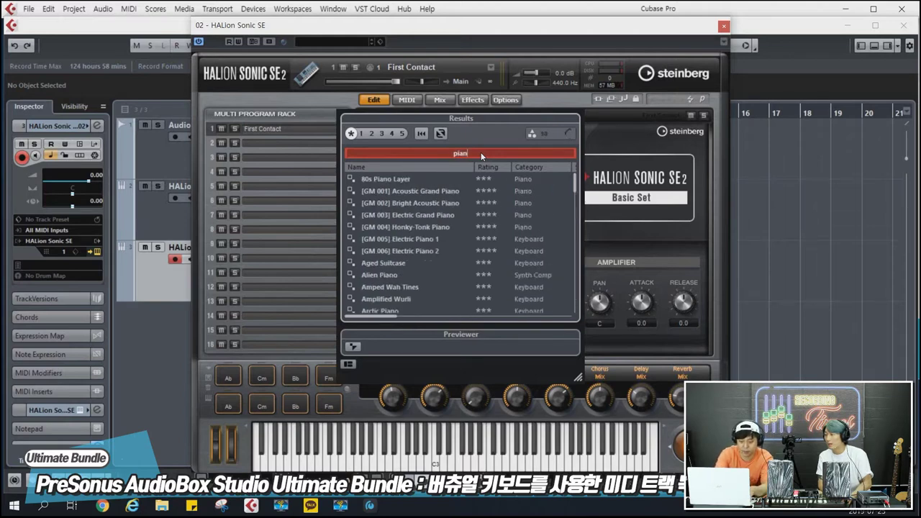
{"action": "double_click", "coordinate": [431, 192]}
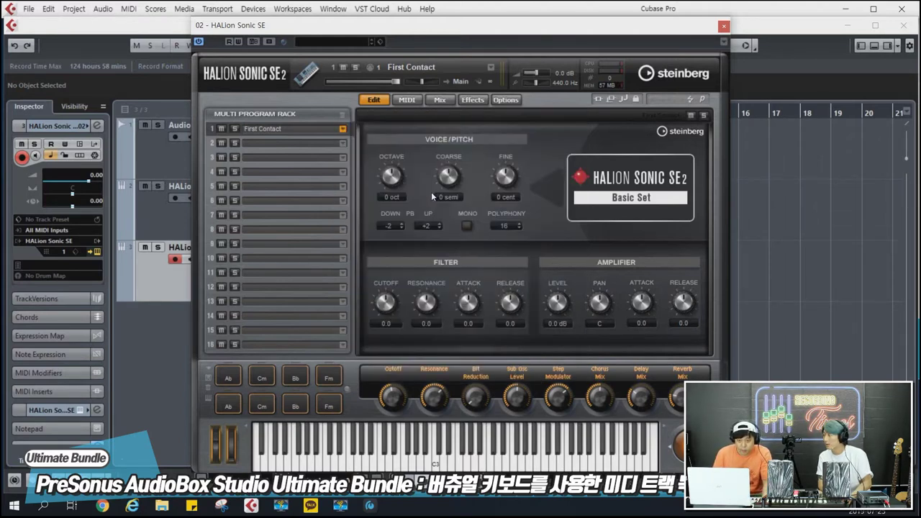
{"action": "left_click", "coordinate": [724, 27]}
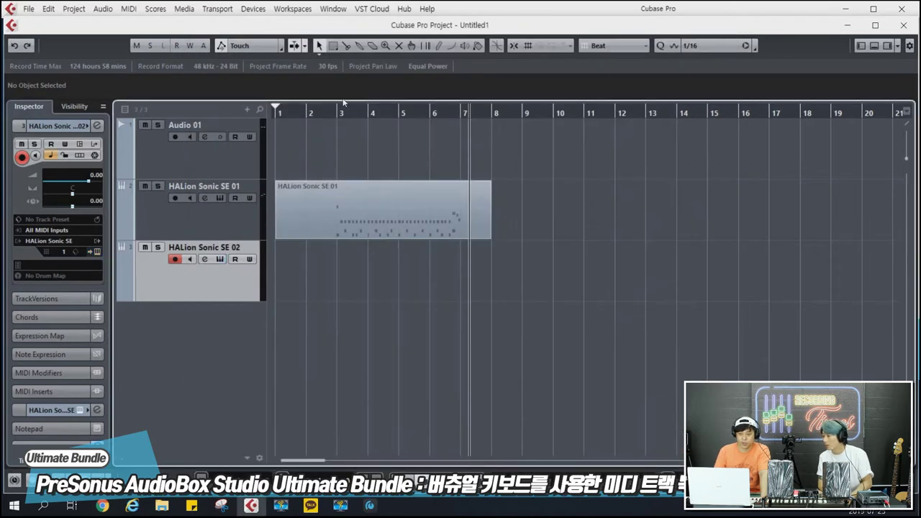
Move the playhead to bar 2 and show the virtual keyboard.
{"action": "left_click", "coordinate": [311, 114]}
{"action": "left_click", "coordinate": [341, 224]}
{"action": "left_click", "coordinate": [307, 114]}
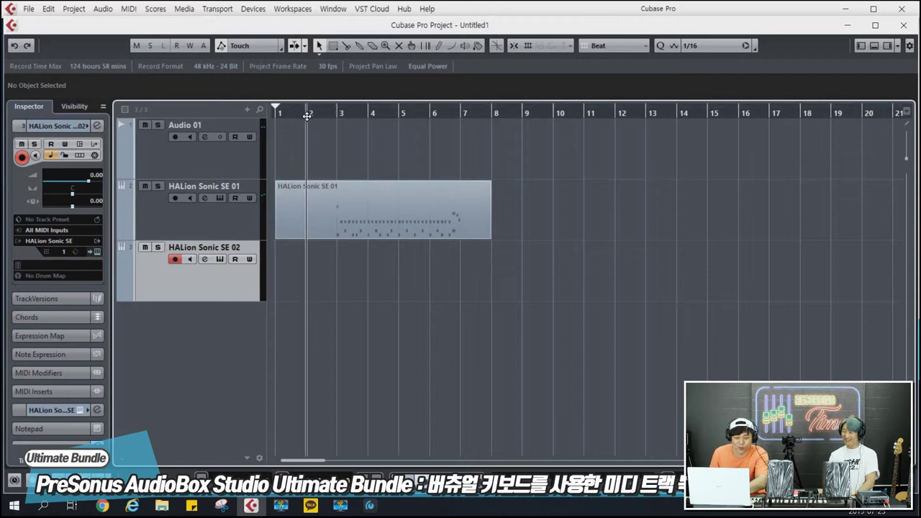
{"action": "key", "text": "alt+k"}
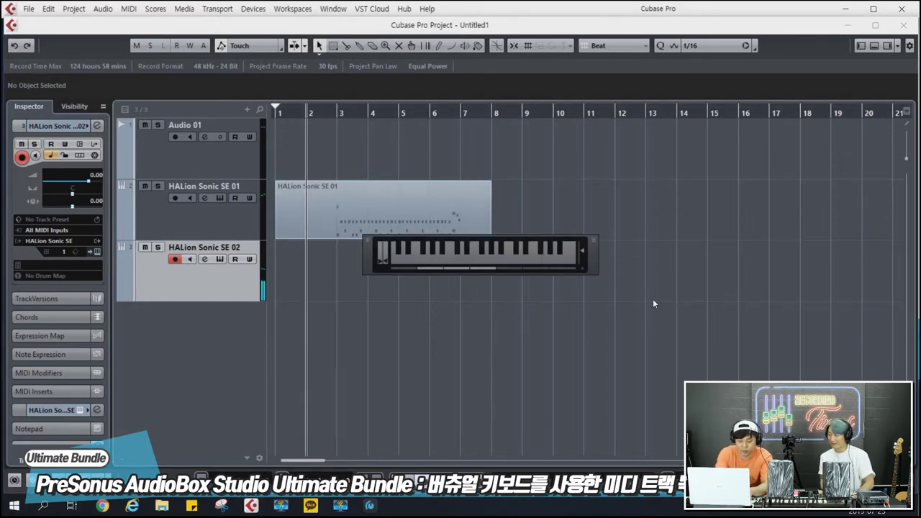
Audition the piano on HALion Sonic SE 02 with the virtual keyboard, and adjust the keyboard's octave range.
{"action": "key", "text": "h"}
{"action": "key", "text": "Tab"}
{"action": "key", "text": "Tab"}
{"action": "key", "text": "x"}
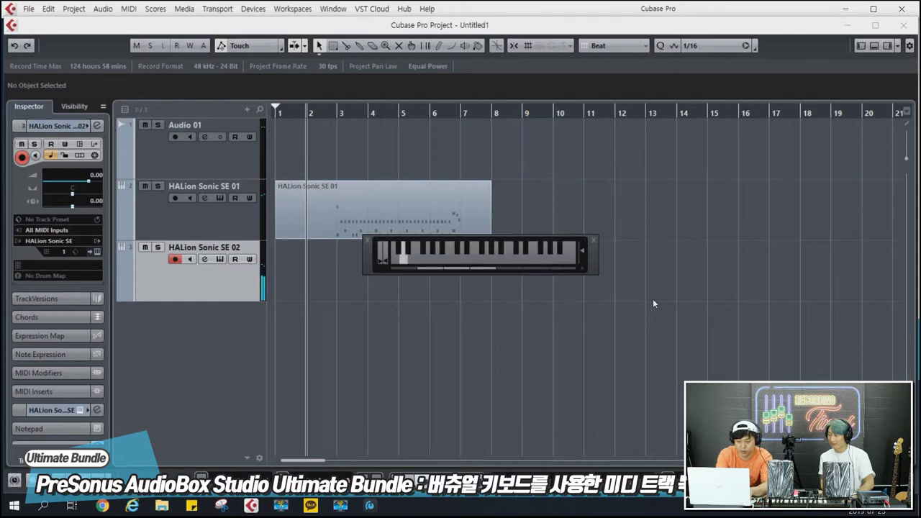
{"action": "key", "text": "z"}
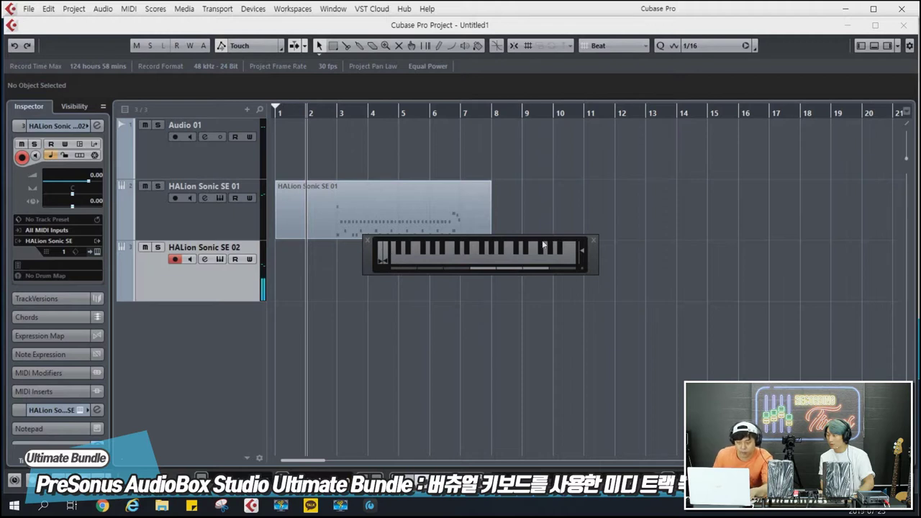
{"action": "left_click", "coordinate": [462, 271]}
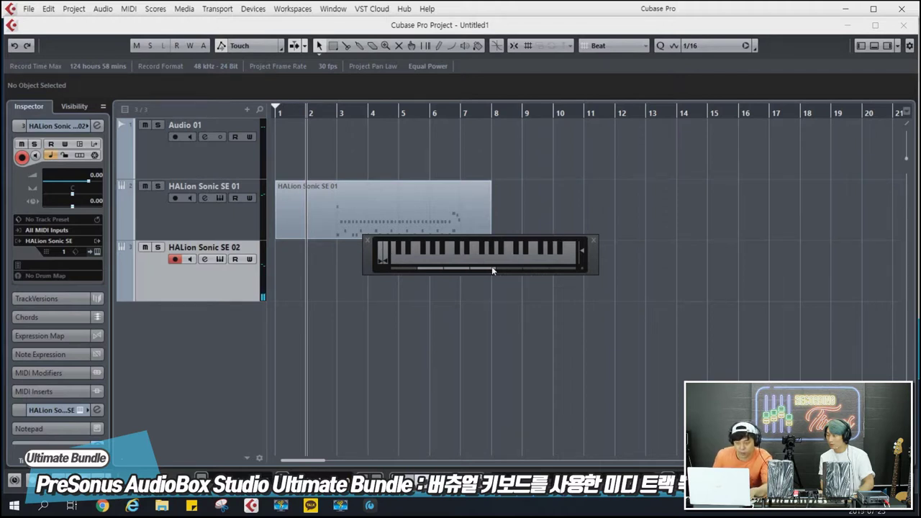
{"action": "key", "text": "x"}
{"action": "key", "text": "c"}
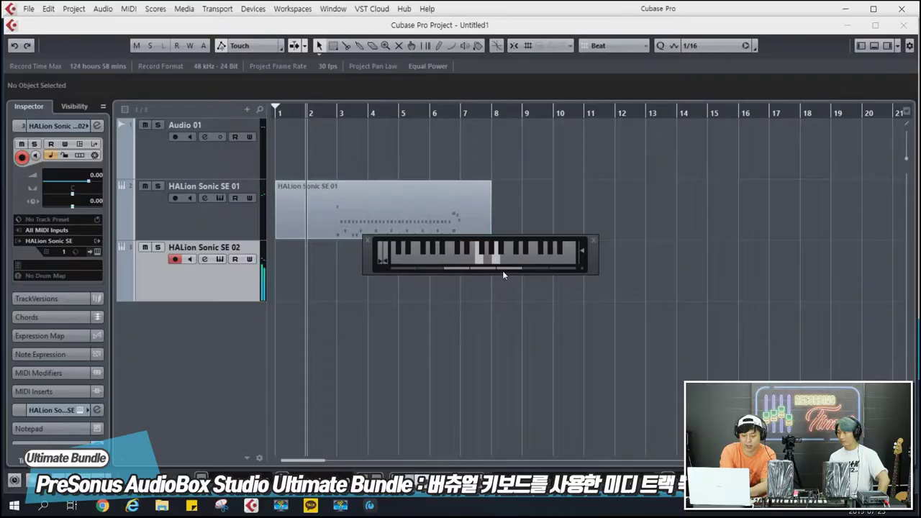
Play test piano chords on the HALion Sonic SE 02 track with the virtual keyboard.
{"action": "key", "text": "c"}
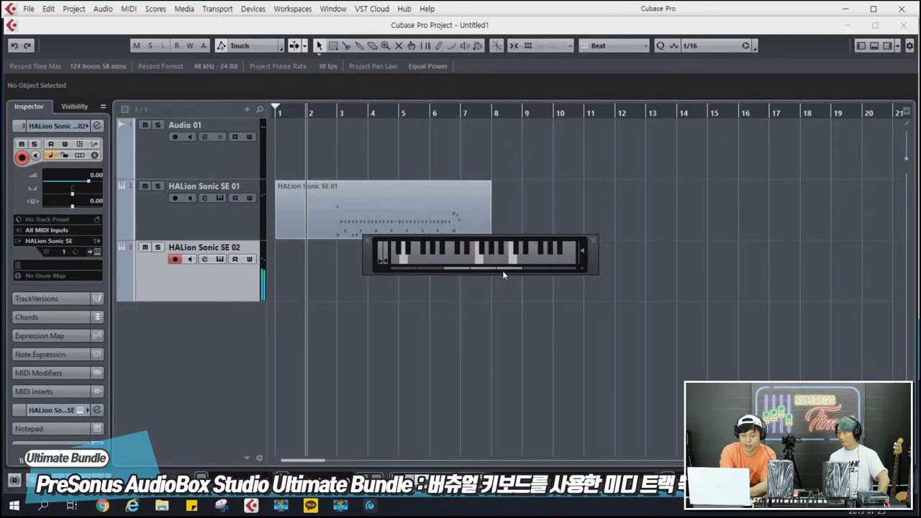
{"action": "key", "text": "b"}
{"action": "key", "text": "b"}
{"action": "key", "text": "z"}
{"action": "key", "text": "slash"}
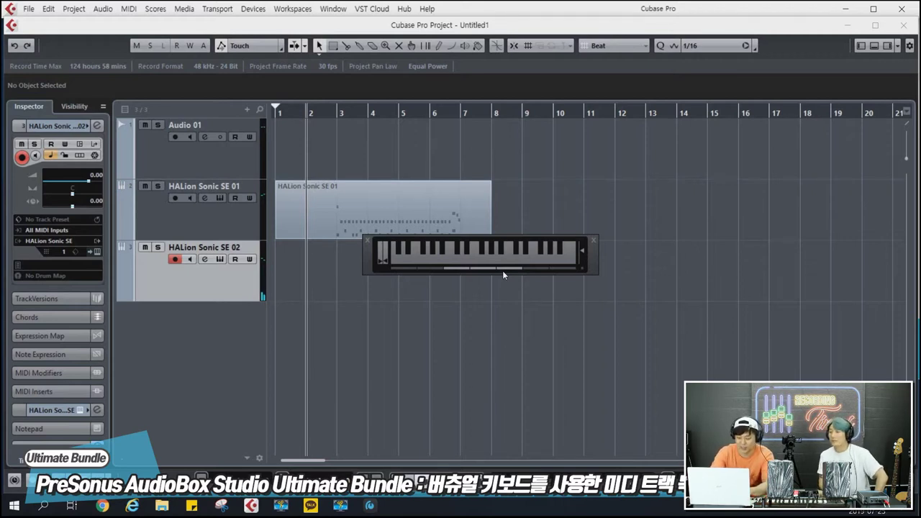
Record the piano part on HALion Sonic SE 02 with the playhead starting at bar 2, and close the virtual keyboard.
{"action": "key", "text": "KP_Multiply"}
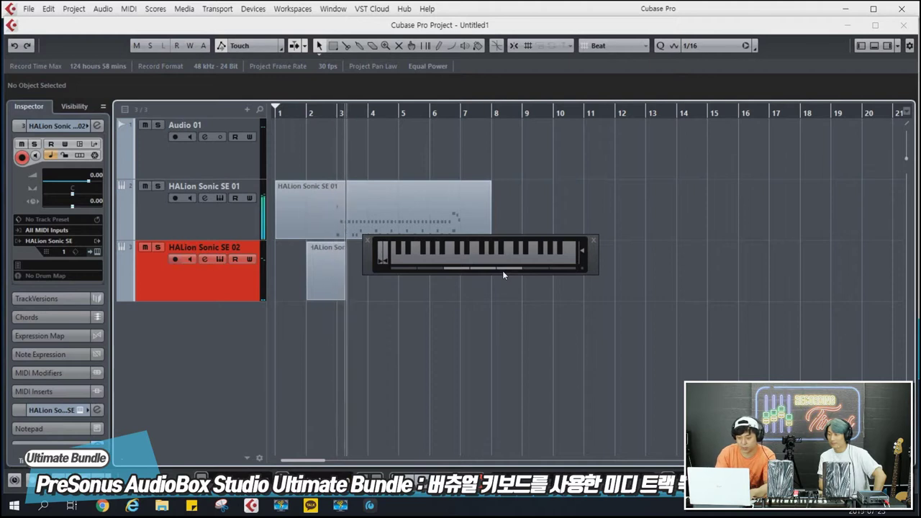
{"action": "key", "text": "KP_Multiply"}
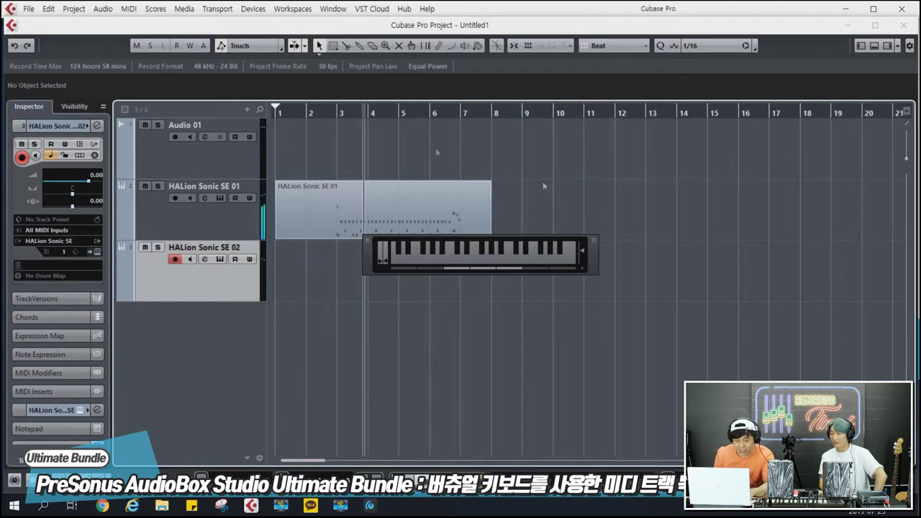
{"action": "left_click", "coordinate": [304, 116]}
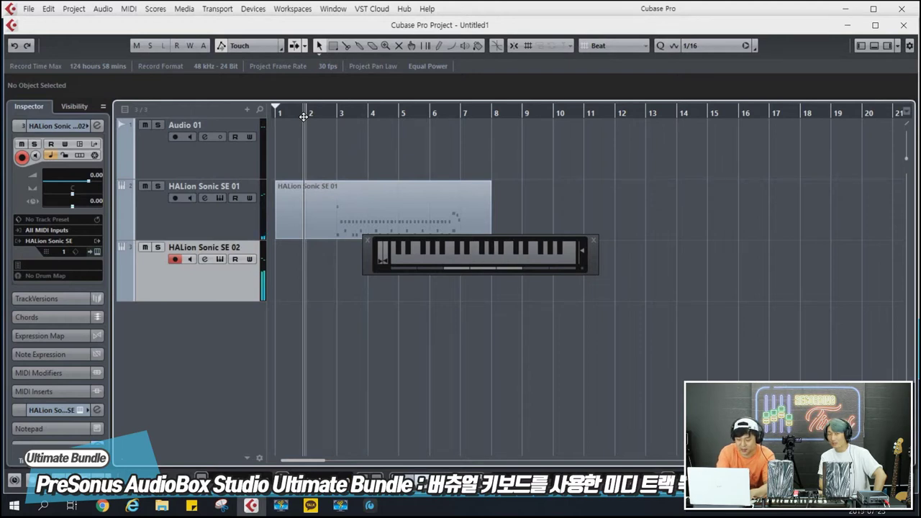
{"action": "key", "text": "KP_Multiply"}
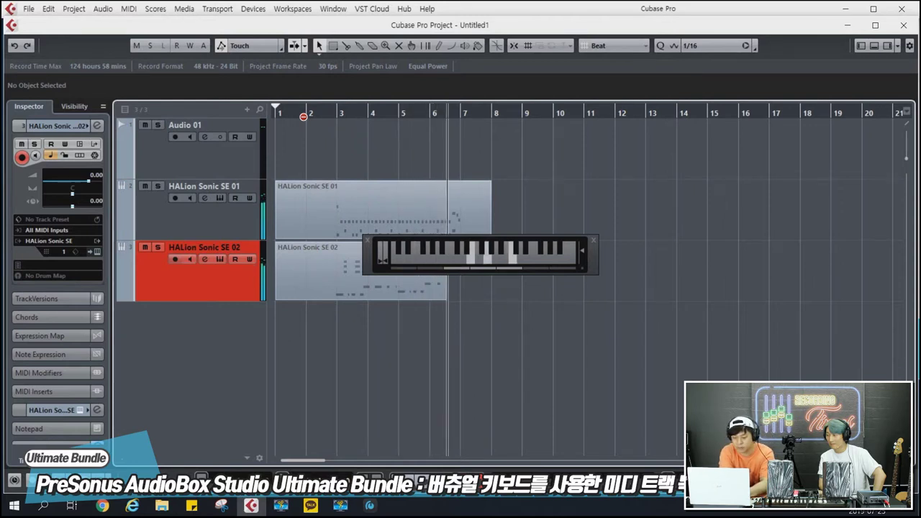
{"action": "key", "text": "space"}
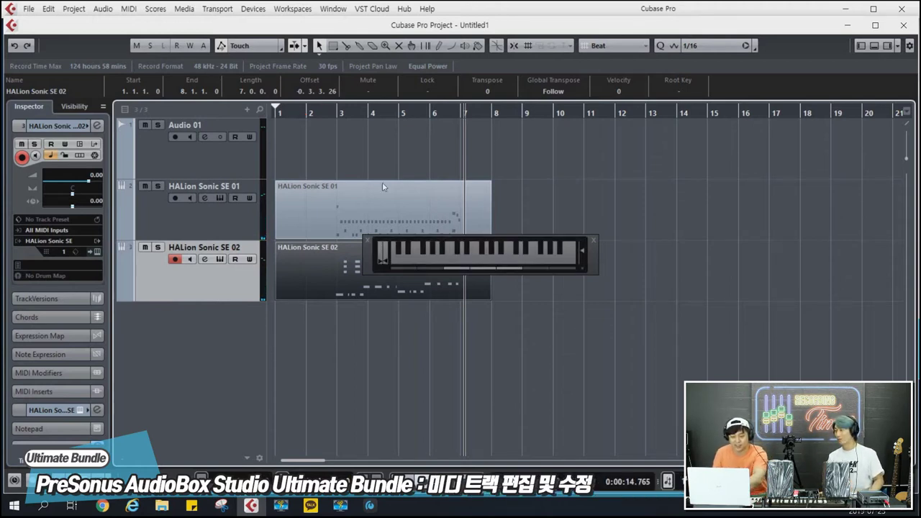
{"action": "left_click", "coordinate": [591, 240]}
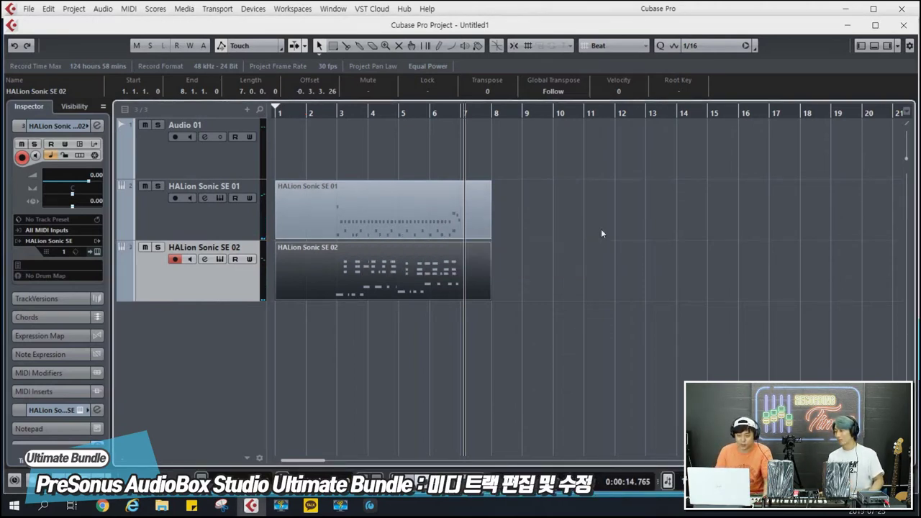
Quantize the notes of the HALion Sonic SE 02 part to 1/8 in the Key Editor and delete a stray note near bar 4.
{"action": "double_click", "coordinate": [385, 269]}
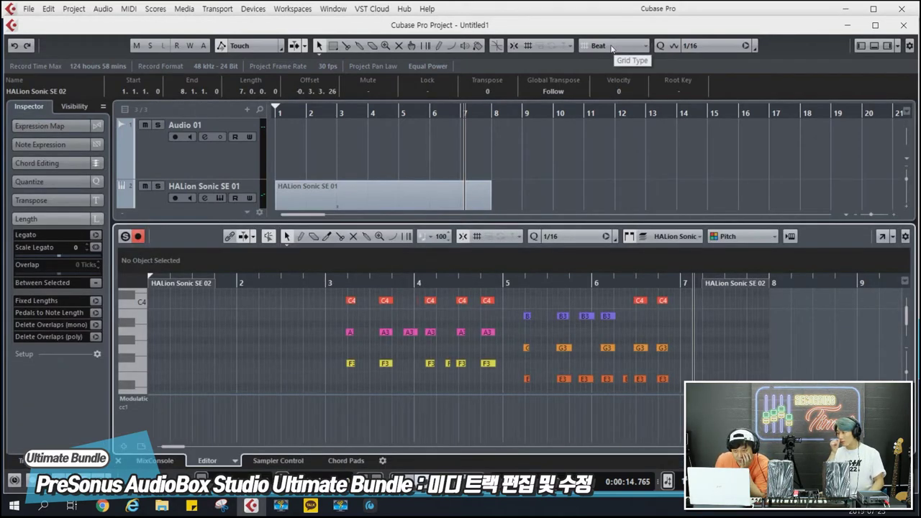
{"action": "left_click", "coordinate": [689, 48]}
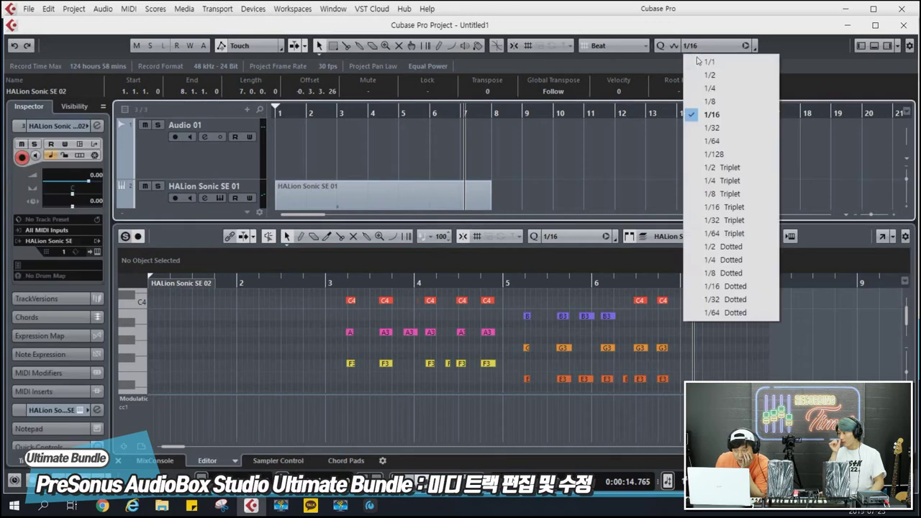
{"action": "left_click", "coordinate": [701, 102]}
{"action": "scroll", "coordinate": [320, 331], "scroll_direction": "down", "scroll_amount": 3}
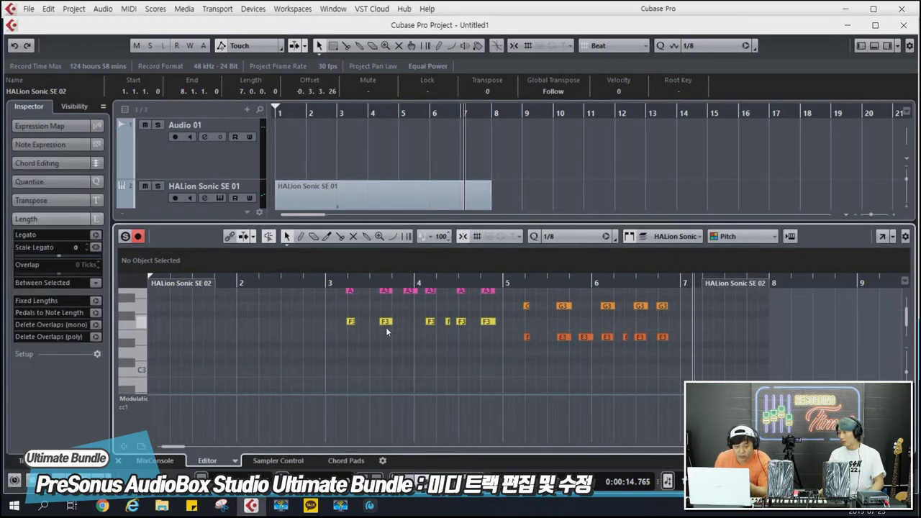
{"action": "scroll", "coordinate": [386, 327], "scroll_direction": "down", "scroll_amount": 3}
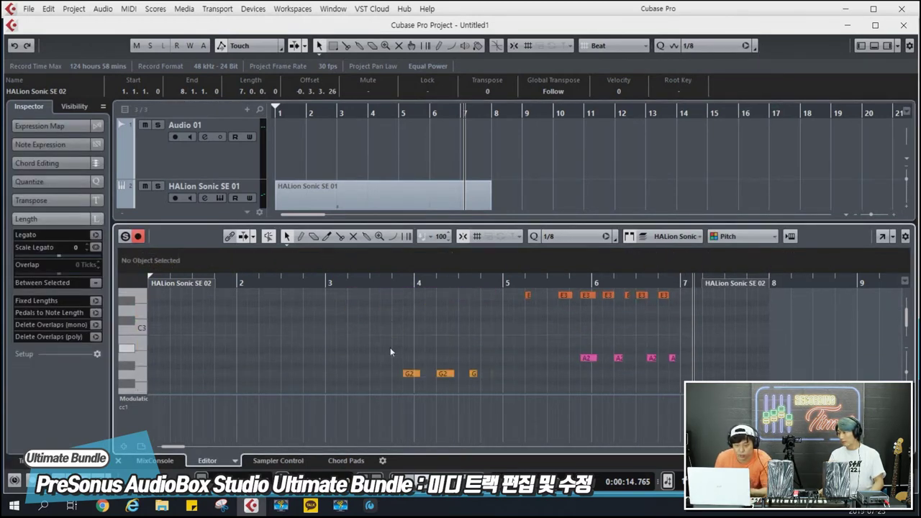
{"action": "scroll", "coordinate": [389, 350], "scroll_direction": "down", "scroll_amount": 1}
{"action": "scroll", "coordinate": [430, 349], "scroll_direction": "up", "scroll_amount": 5}
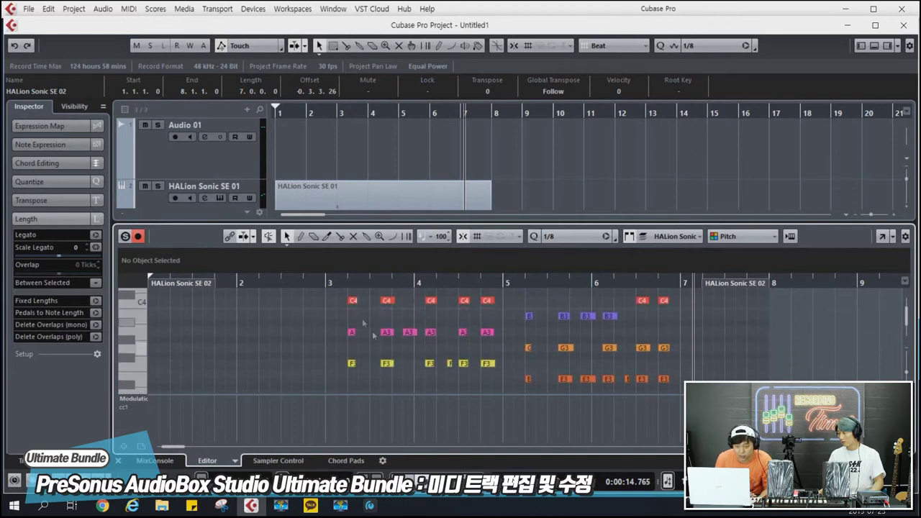
{"action": "scroll", "coordinate": [422, 321], "scroll_direction": "up", "scroll_amount": 3}
{"action": "scroll", "coordinate": [420, 321], "scroll_direction": "down", "scroll_amount": 3}
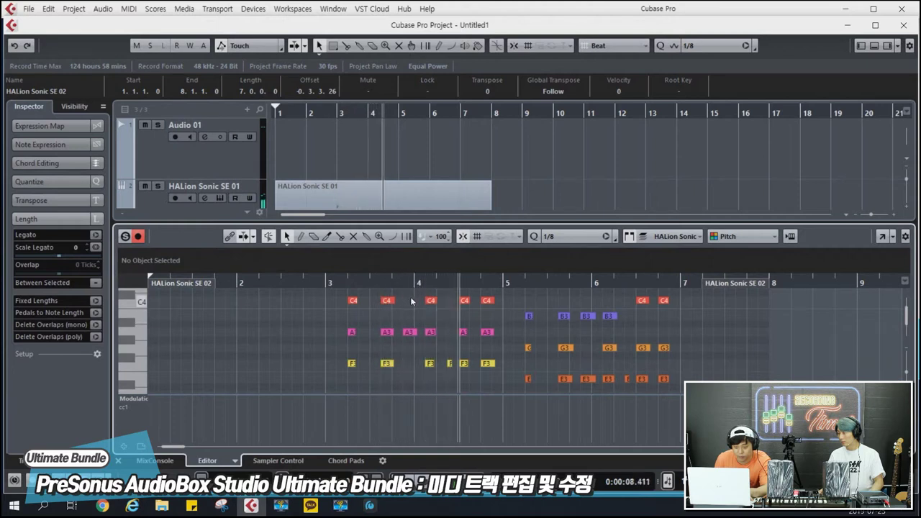
{"action": "left_click", "coordinate": [414, 300]}
{"action": "key", "text": "Delete"}
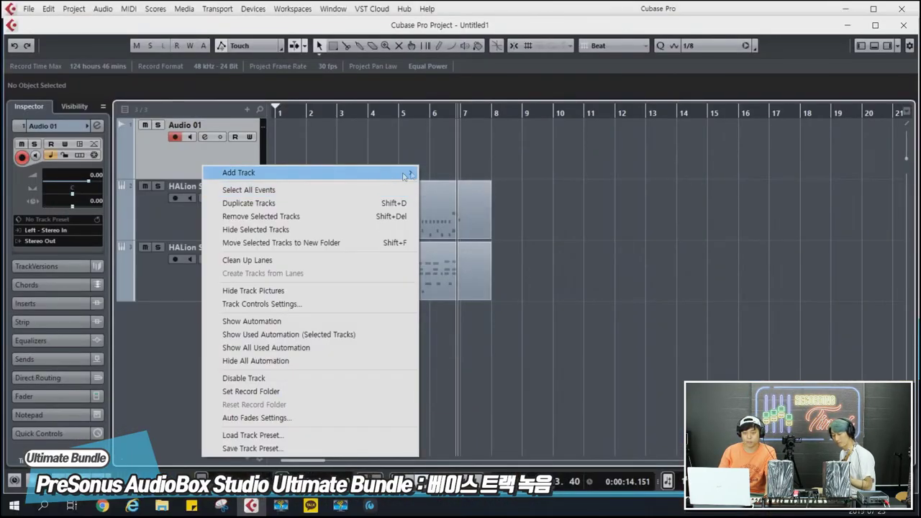
Add one mono audio track routed to Stereo Out and set its input to Right - Stereo In.
{"action": "mouse_move", "coordinate": [404, 176]}
{"action": "left_click", "coordinate": [437, 177]}
{"action": "left_click", "coordinate": [348, 261]}
{"action": "left_click", "coordinate": [351, 273]}
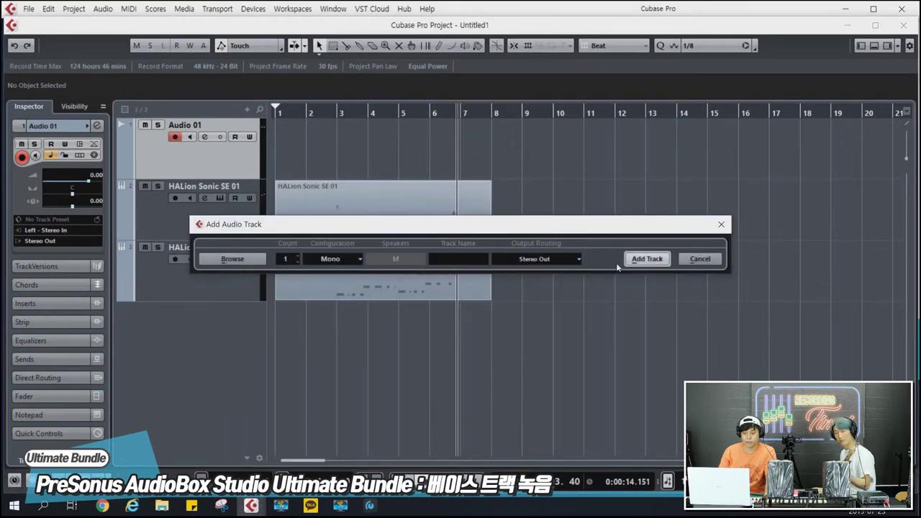
{"action": "left_click", "coordinate": [647, 259]}
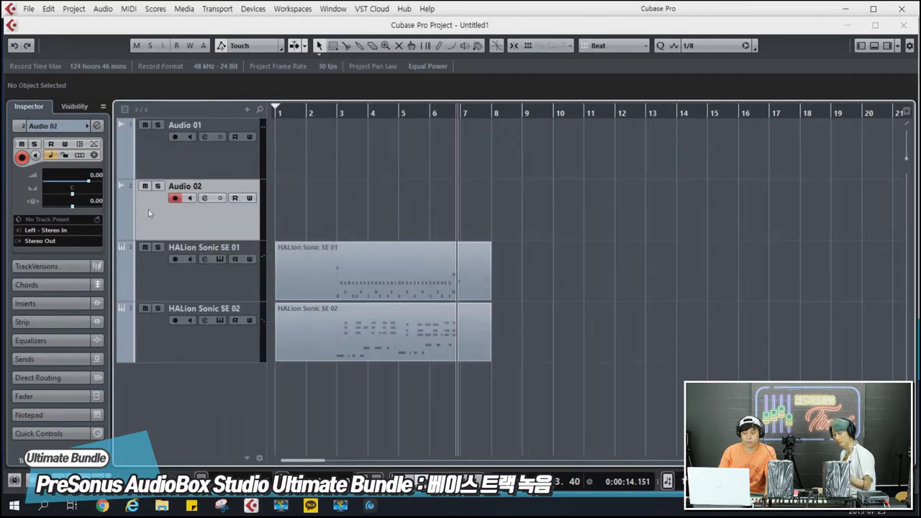
{"action": "left_click", "coordinate": [67, 230]}
{"action": "left_click", "coordinate": [89, 308]}
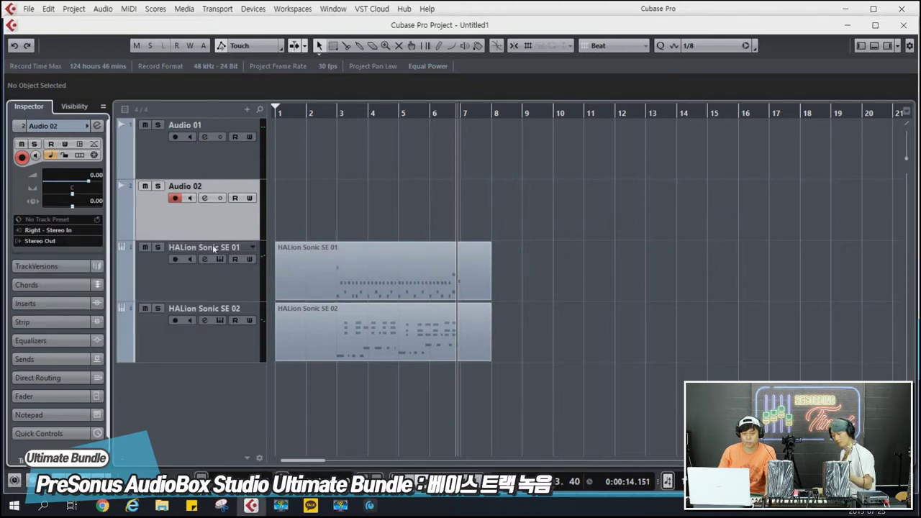
Record a trial bass take on Audio 02 from the project start and delete its clips.
{"action": "key", "text": "KP_Decimal"}
{"action": "key", "text": "KP_Multiply"}
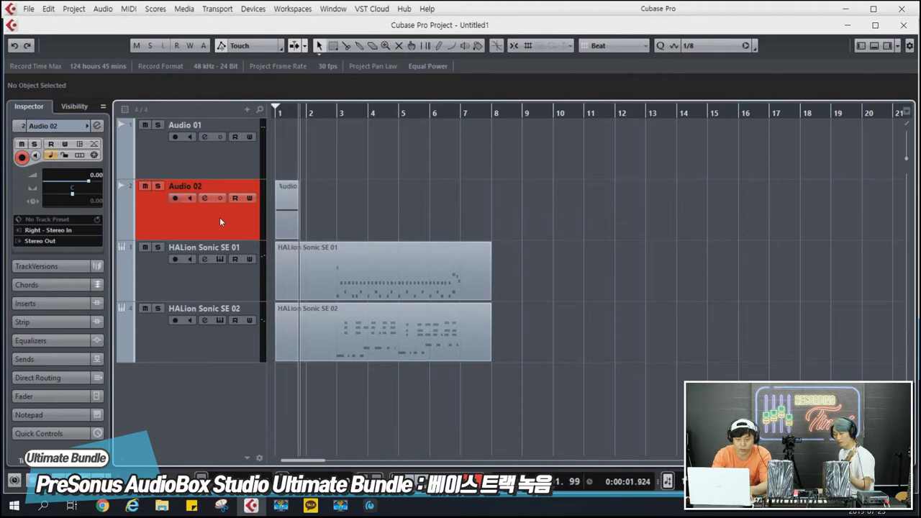
{"action": "key", "text": "space"}
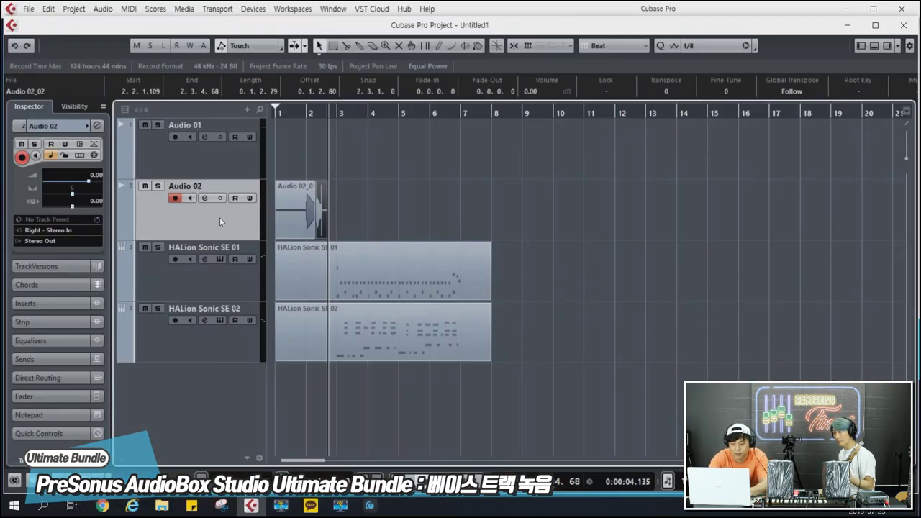
{"action": "key", "text": "Delete"}
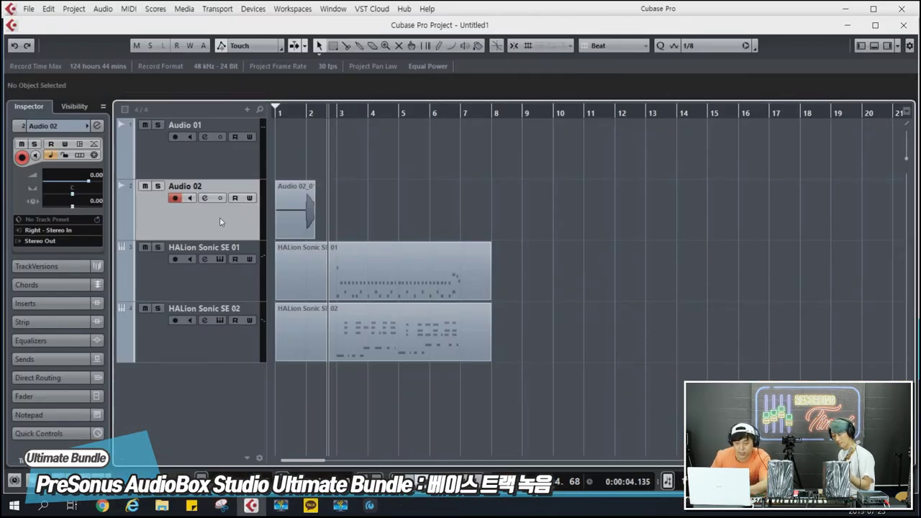
{"action": "left_click_drag", "start_coordinate": [288, 177], "coordinate": [304, 203]}
{"action": "left_click", "coordinate": [305, 207]}
{"action": "key", "text": "Delete"}
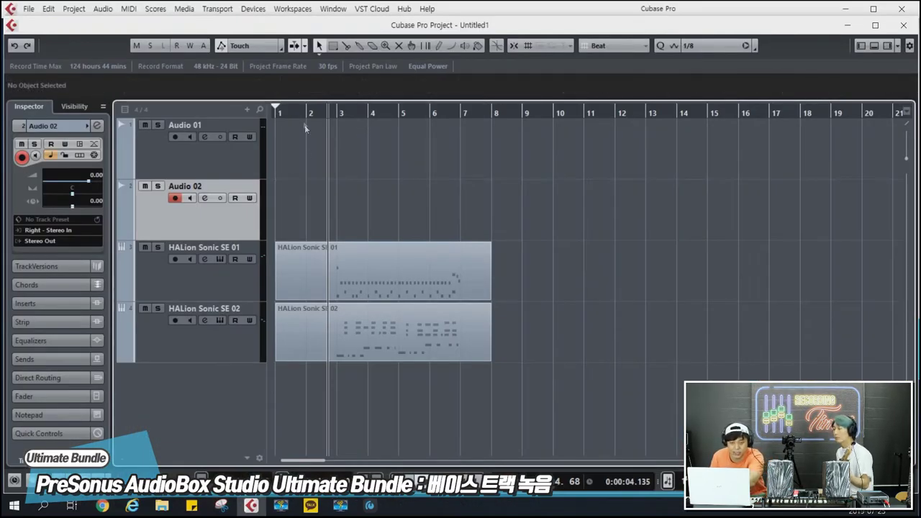
Record the bass take on Audio 02 from bar 2 to just past bar 7.
{"action": "mouse_move", "coordinate": [302, 114]}
{"action": "left_mouse_down"}
{"action": "mouse_move", "coordinate": [300, 126]}
{"action": "mouse_move", "coordinate": [308, 114]}
{"action": "left_mouse_up"}
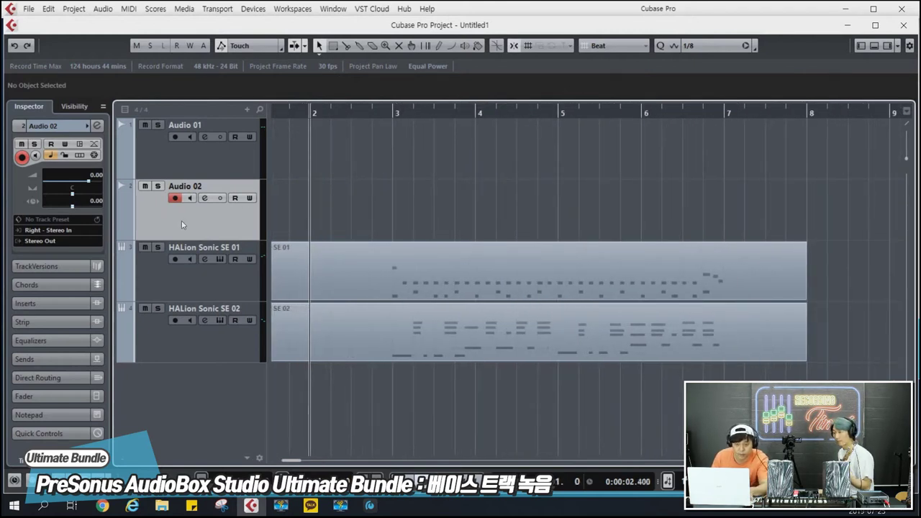
{"action": "key", "text": "KP_Multiply"}
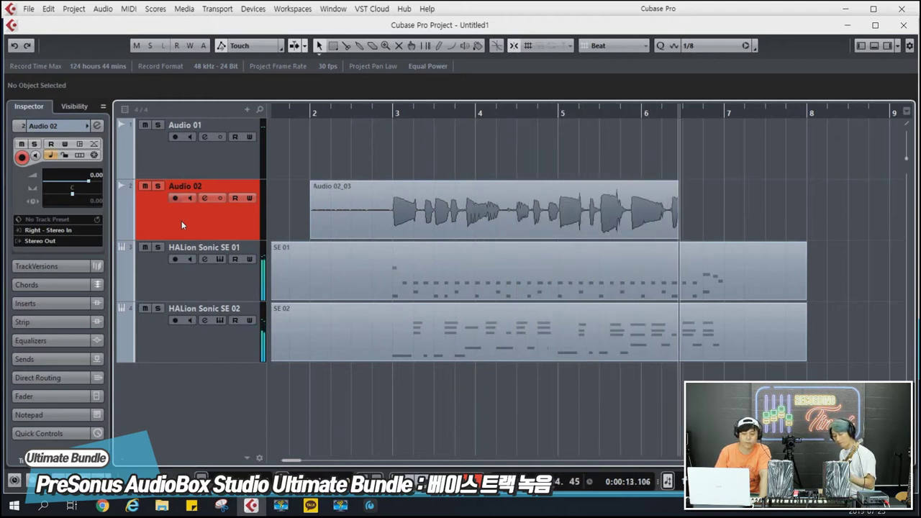
{"action": "key", "text": "space"}
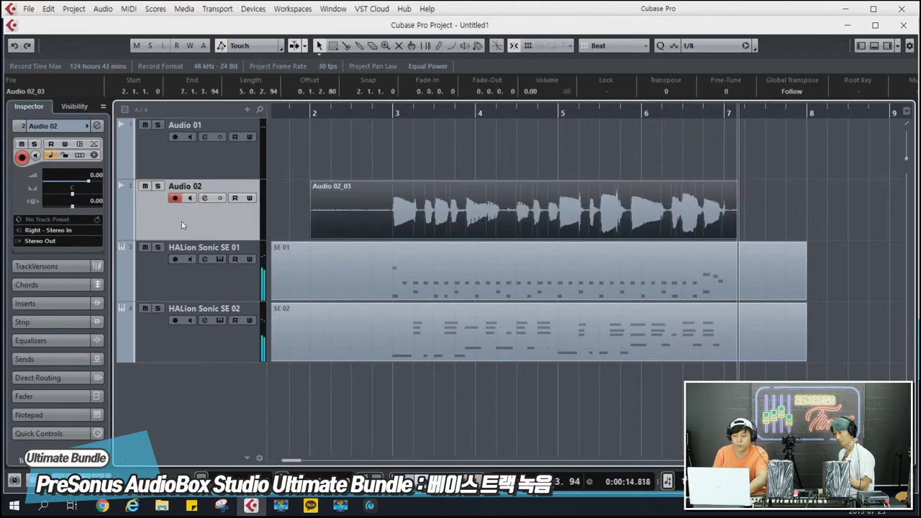
Lower the recorded bass clip's volume to -6 dB and play it back together with the drum and piano tracks.
{"action": "left_click", "coordinate": [403, 138]}
{"action": "left_click", "coordinate": [382, 115]}
{"action": "left_click", "coordinate": [412, 188]}
{"action": "scroll", "coordinate": [533, 93], "scroll_direction": "down", "scroll_amount": 5}
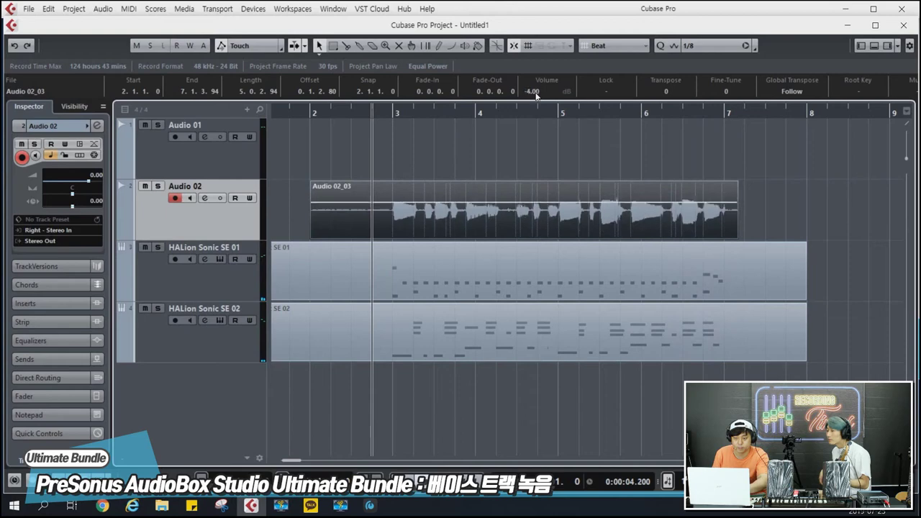
{"action": "key", "text": "space"}
{"action": "left_click", "coordinate": [473, 144]}
{"action": "key", "text": "g"}
{"action": "key", "text": "g"}
{"action": "key", "text": "g"}
{"action": "key", "text": "g"}
{"action": "key", "text": "g"}
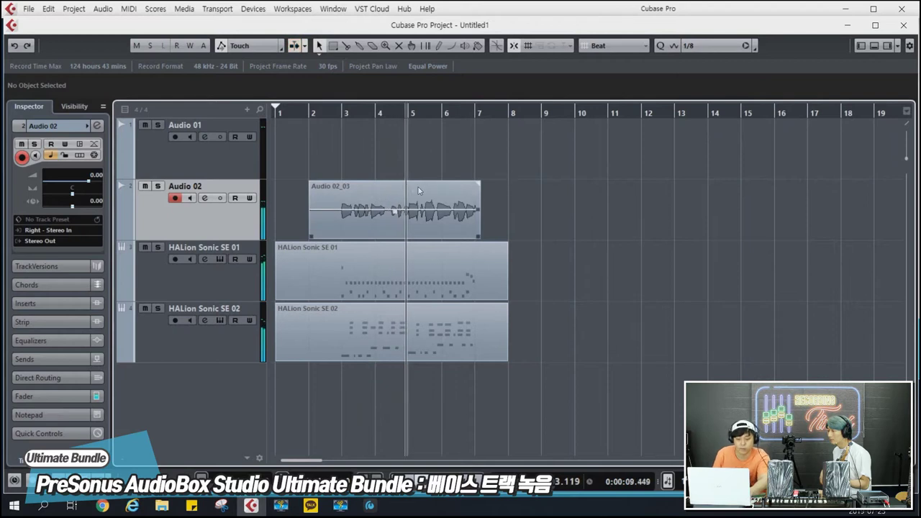
Split the bass, drum and piano events at bars 3 and 7, and delete the pieces after bar 7.
{"action": "left_click_drag", "start_coordinate": [424, 370], "coordinate": [424, 369]}
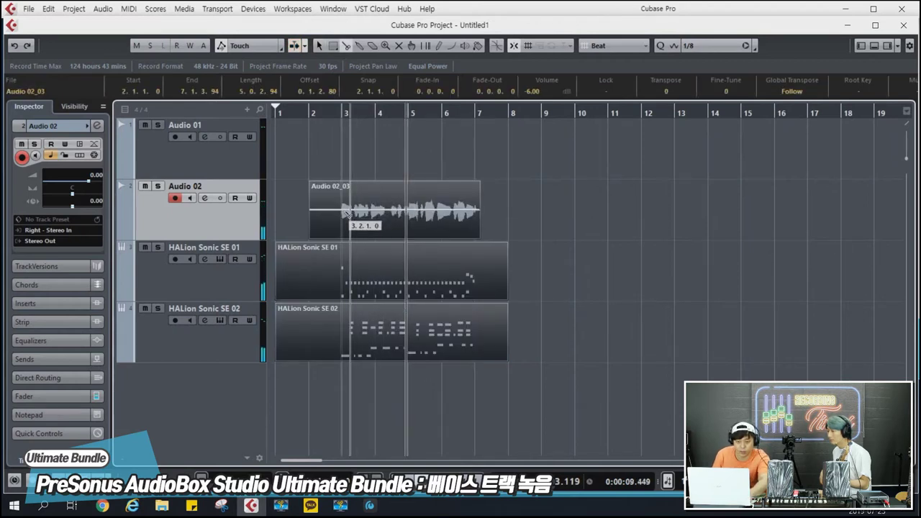
{"action": "left_click", "coordinate": [343, 216], "text": "alt"}
{"action": "left_click", "coordinate": [472, 214], "text": "alt"}
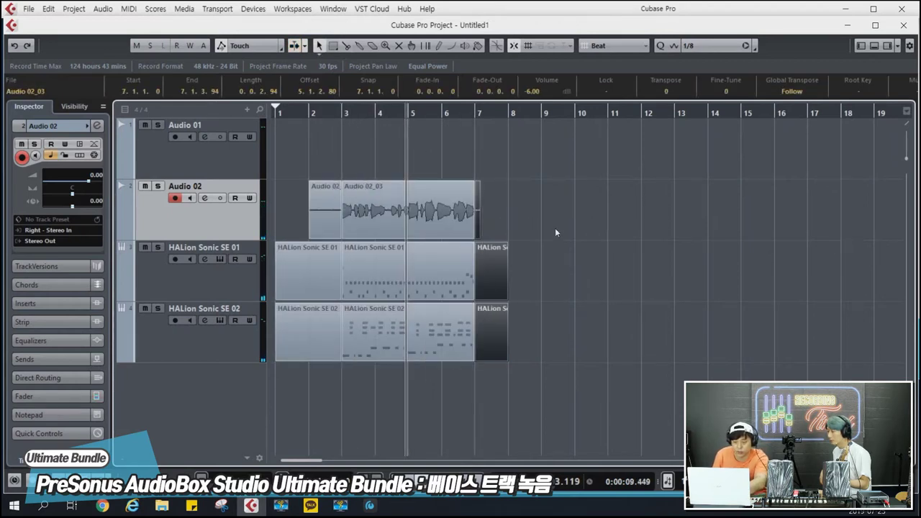
{"action": "key", "text": "Delete"}
Duplicate the bar 3 to 7 events on all three recorded tracks once, and delete the pieces before bar 3.
{"action": "left_click_drag", "start_coordinate": [438, 332], "coordinate": [440, 332]}
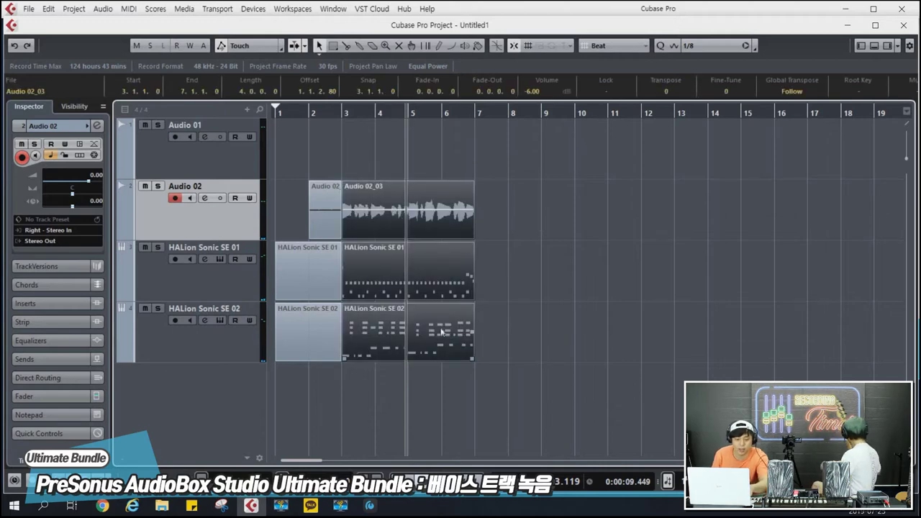
{"action": "key", "text": "ctrl+d"}
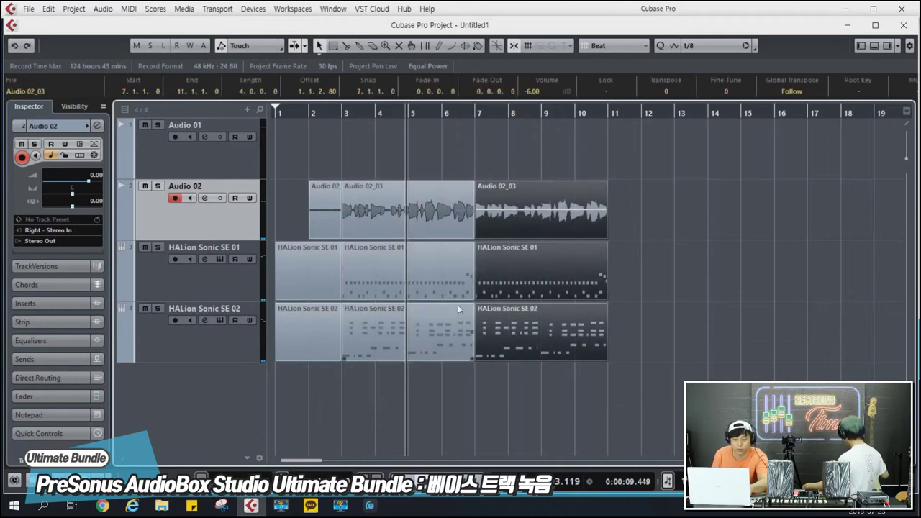
{"action": "left_click", "coordinate": [470, 130]}
{"action": "left_click_drag", "start_coordinate": [322, 153], "coordinate": [336, 350]}
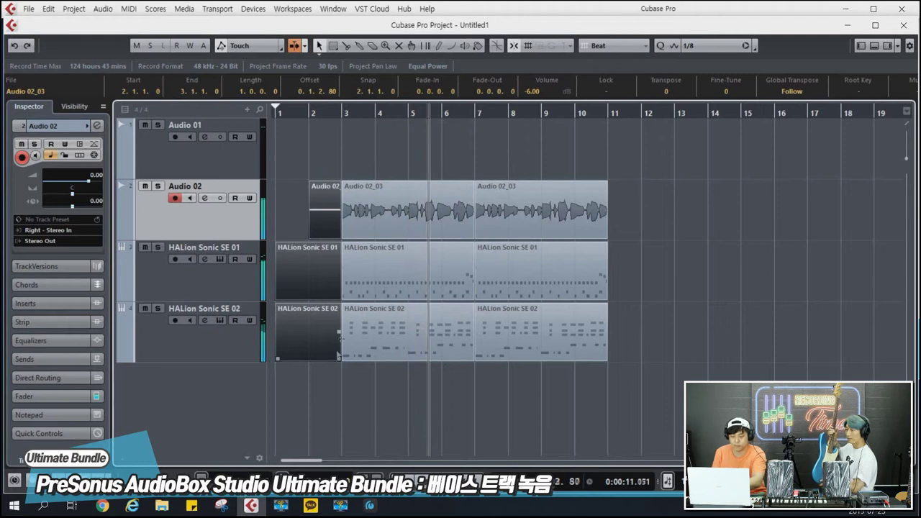
{"action": "key", "text": "Delete"}
Extend the second bass clip slightly past bar 11 and add a short fade-out at its end.
{"action": "left_click_drag", "start_coordinate": [464, 165], "coordinate": [495, 208]}
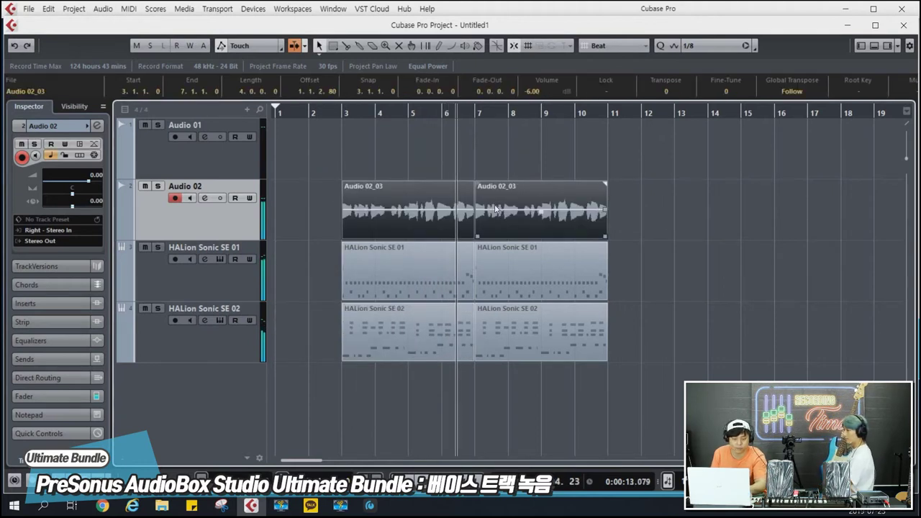
{"action": "left_click", "coordinate": [623, 191]}
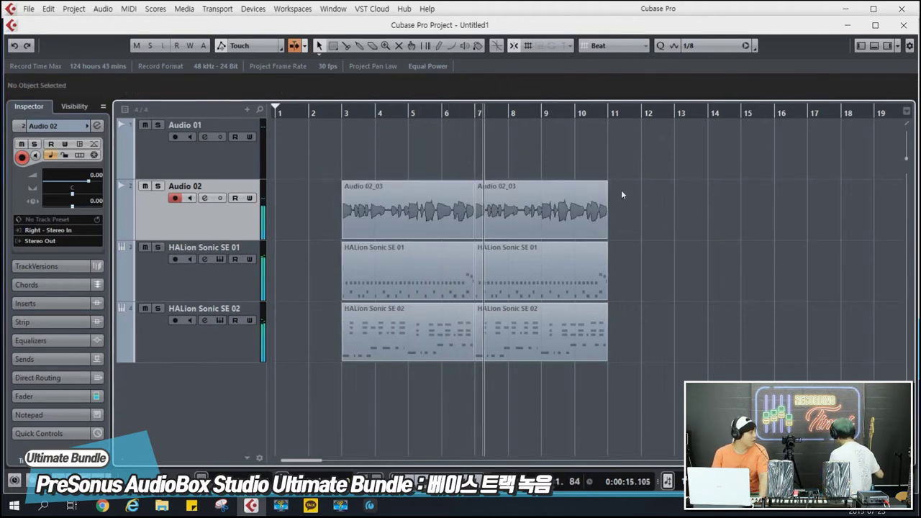
{"action": "left_click_drag", "start_coordinate": [607, 236], "coordinate": [612, 237]}
{"action": "left_click_drag", "start_coordinate": [611, 182], "coordinate": [606, 183]}
{"action": "left_click", "coordinate": [607, 179]}
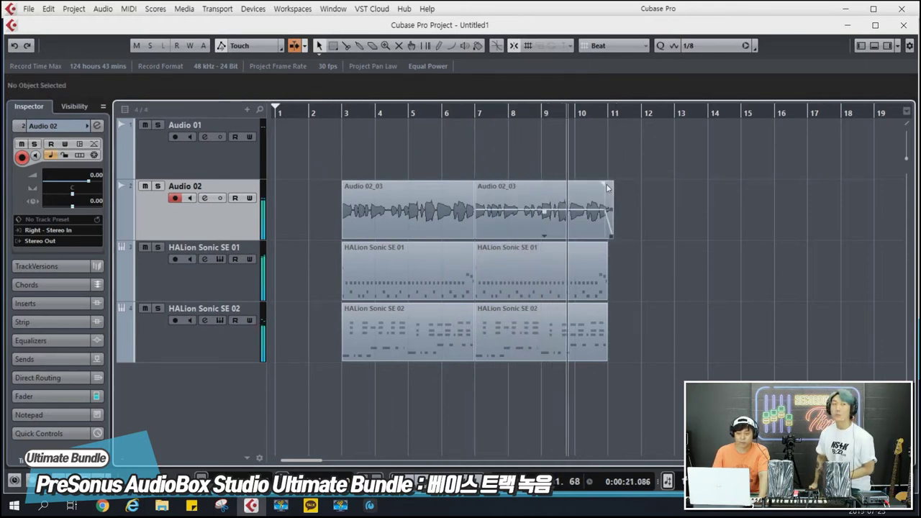
Shorten the fade-out at the end of the second bass clip.
{"action": "left_click_drag", "start_coordinate": [603, 183], "coordinate": [608, 183]}
{"action": "left_click", "coordinate": [663, 206]}
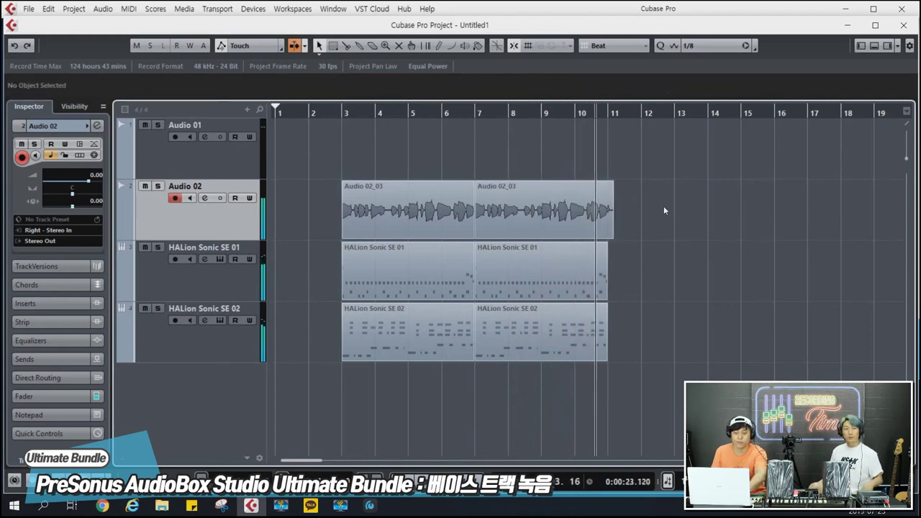
Record acoustic guitar takes from the project start to just past bar 10, one on Audio 03 and one on Audio 04.
{"action": "key", "text": "shift+g"}
{"action": "key", "text": "shift+g"}
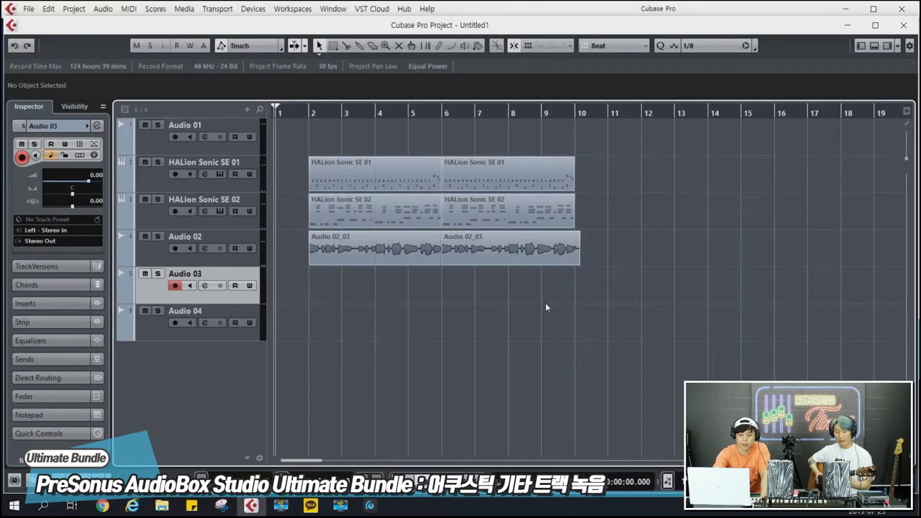
{"action": "key", "text": "*"}
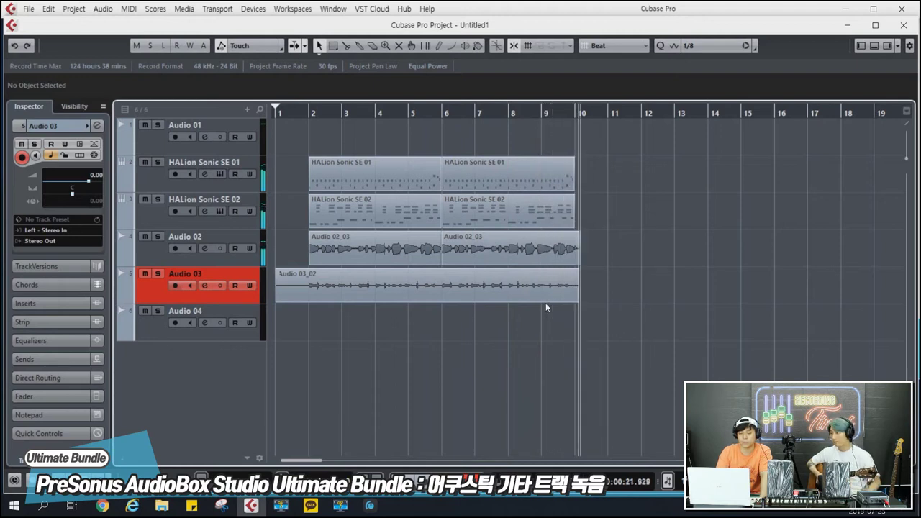
{"action": "key", "text": "space"}
{"action": "key", "text": "Down"}
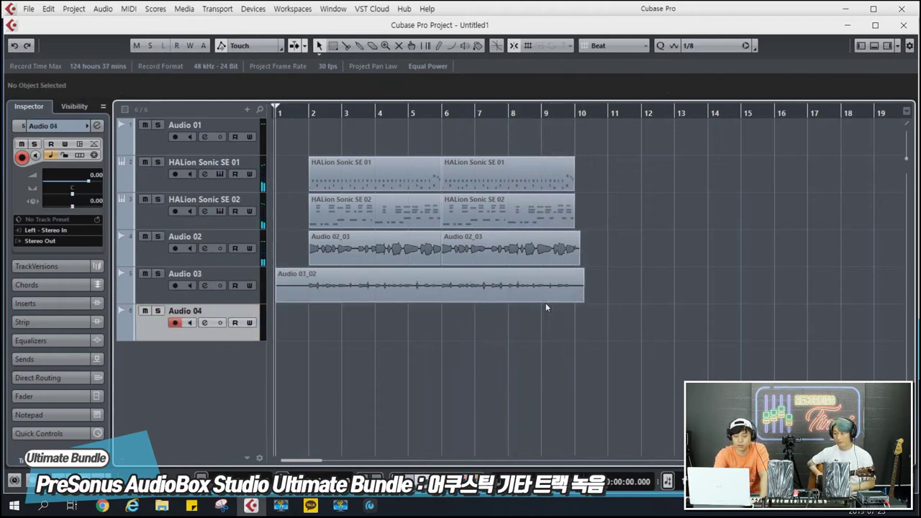
{"action": "key", "text": "KP_Multiply"}
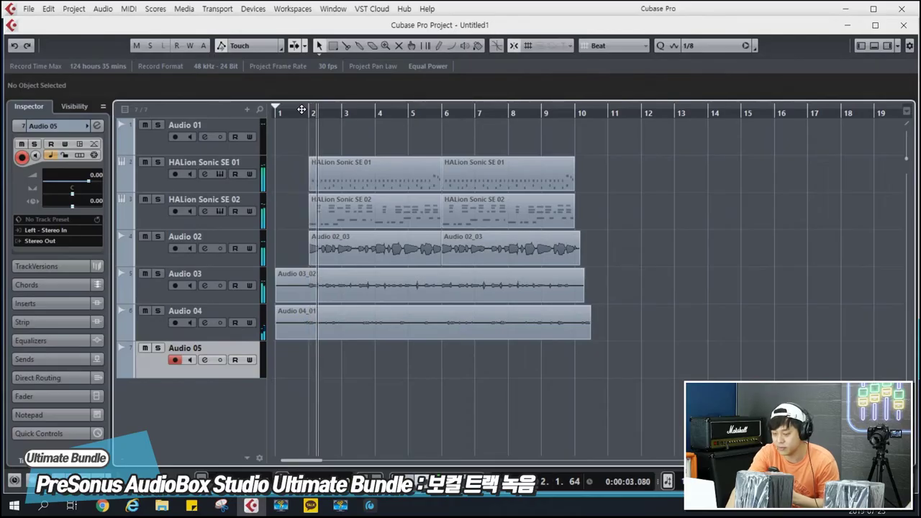
Return the playhead to the project start and record the lead vocal on Audio 05.
{"action": "left_click_drag", "start_coordinate": [342, 104], "coordinate": [275, 137]}
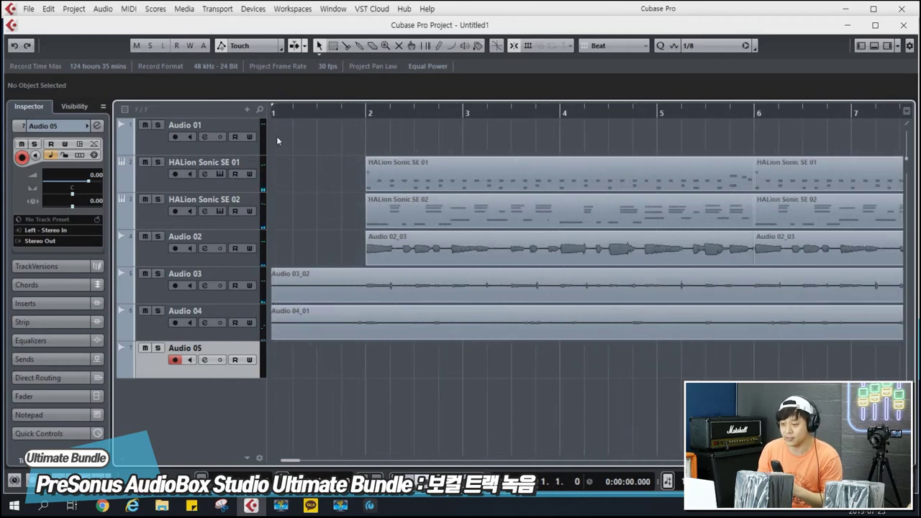
{"action": "key", "text": "KP_Multiply"}
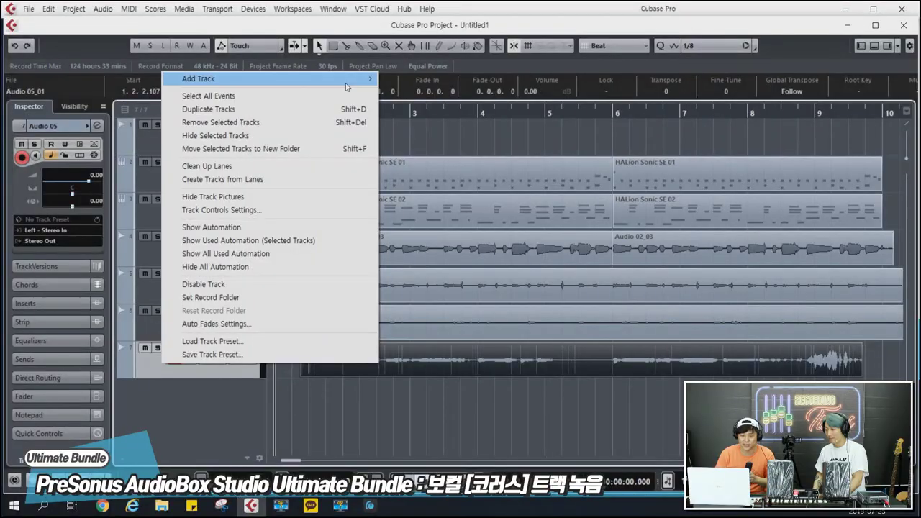
Add two mono audio tracks routed to Stereo Out below Audio 05 for the chorus vocals.
{"action": "mouse_move", "coordinate": [347, 87]}
{"action": "left_click", "coordinate": [402, 79]}
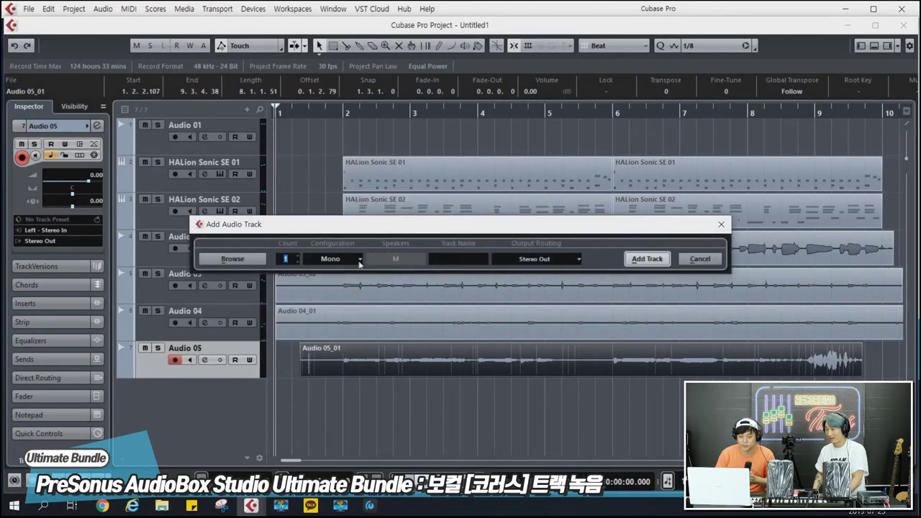
{"action": "left_click", "coordinate": [639, 259]}
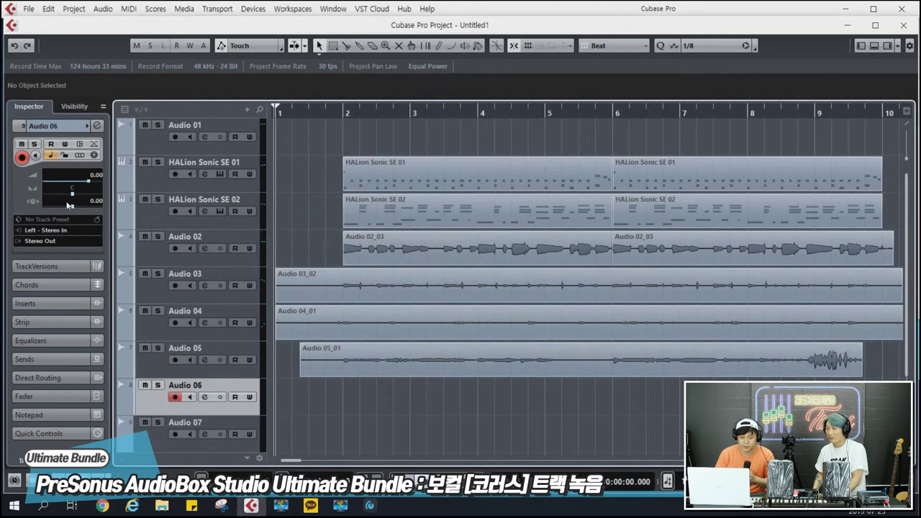
Pan the Audio 07 track fully right and the Audio 06 track fully left.
{"action": "scroll", "coordinate": [71, 199], "scroll_direction": "down", "scroll_amount": 1}
{"action": "key", "text": "Down"}
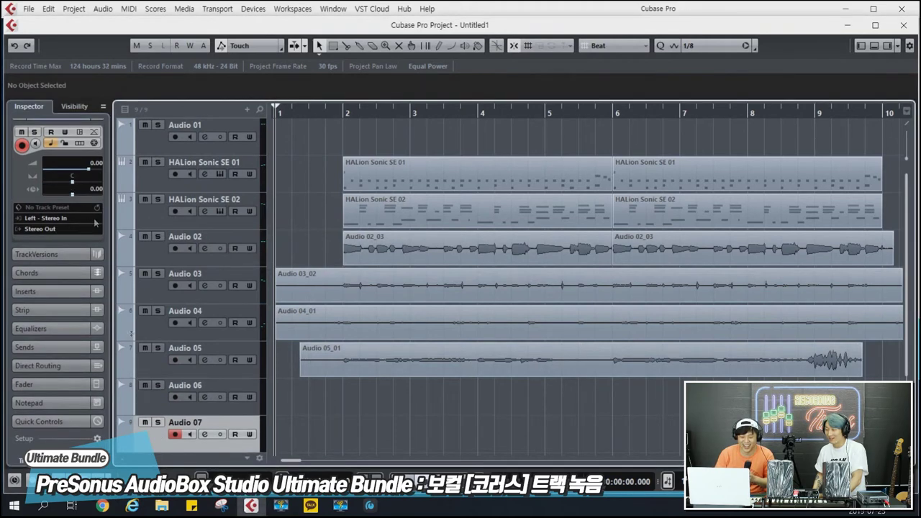
{"action": "left_click_drag", "start_coordinate": [89, 181], "coordinate": [101, 183]}
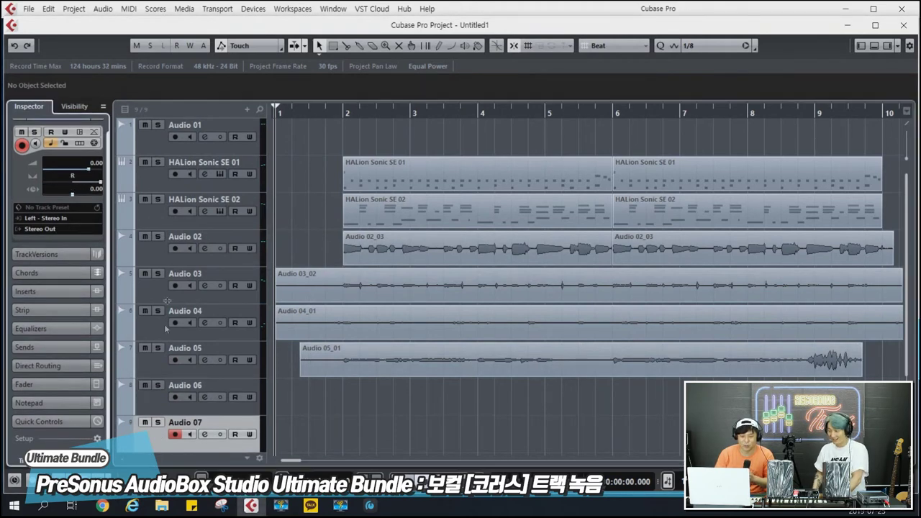
{"action": "left_click", "coordinate": [153, 402]}
Record the chorus vocal takes on the Audio 06 and Audio 07 tracks alongside the existing tracks.
{"action": "key", "text": "space"}
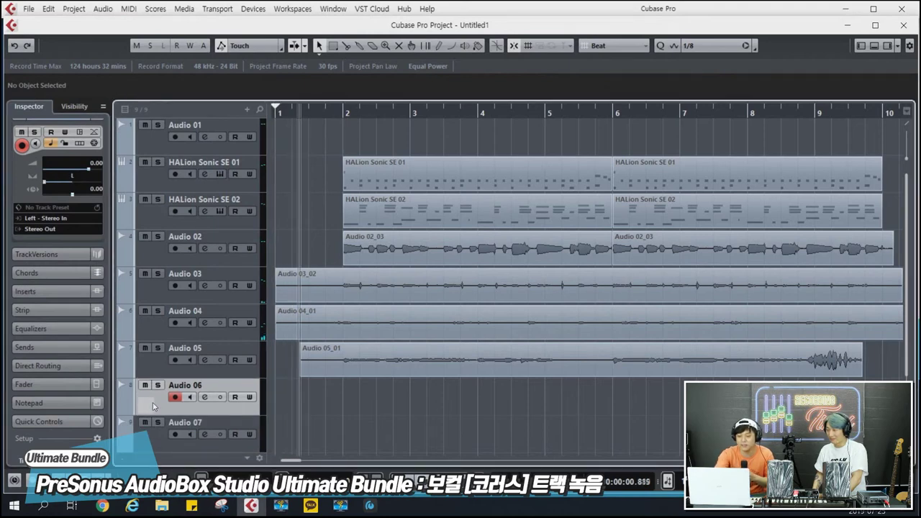
{"action": "key", "text": "KP_Multiply"}
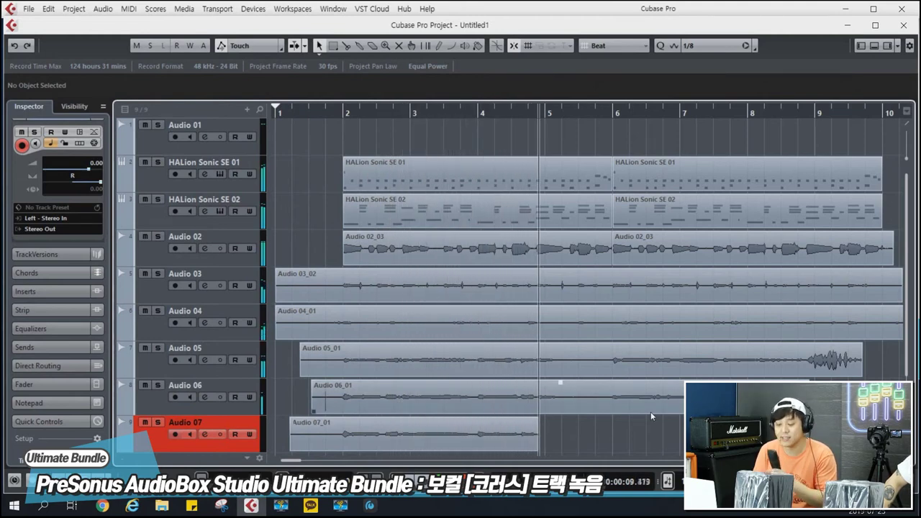
{"action": "key", "text": "space"}
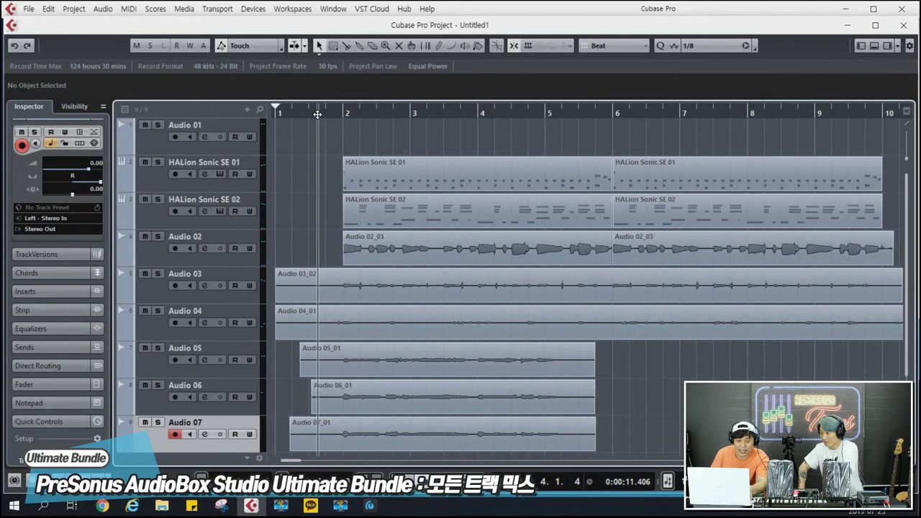
Check the pan settings of the guitar and vocal tracks, Audio 03 to Audio 07, one after another.
{"action": "left_click", "coordinate": [318, 114]}
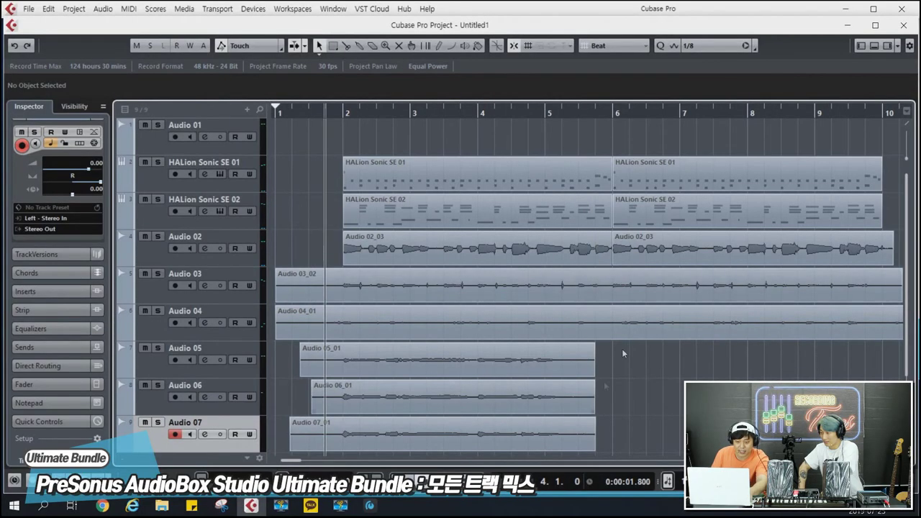
{"action": "key", "text": "g"}
{"action": "key", "text": "g"}
{"action": "key", "text": "g"}
{"action": "scroll", "coordinate": [694, 365], "scroll_direction": "down", "scroll_amount": 1}
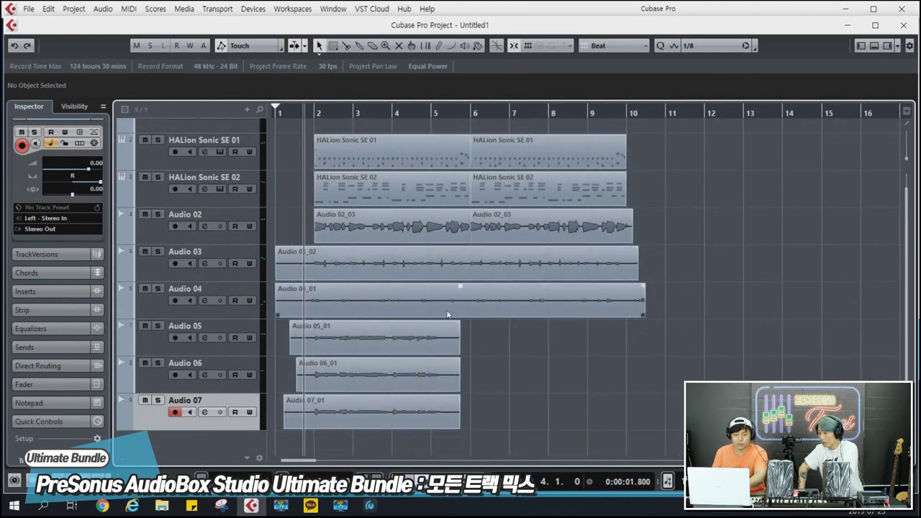
{"action": "left_click", "coordinate": [232, 277]}
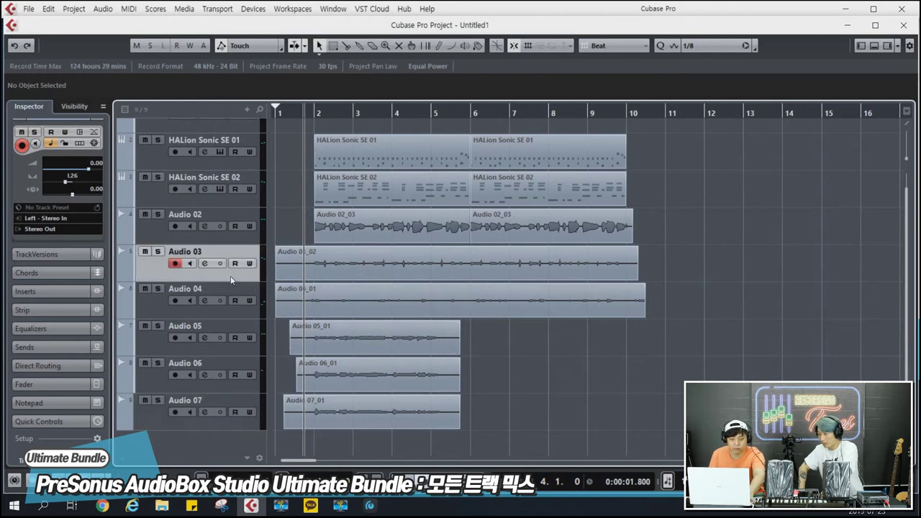
{"action": "left_click", "coordinate": [151, 313]}
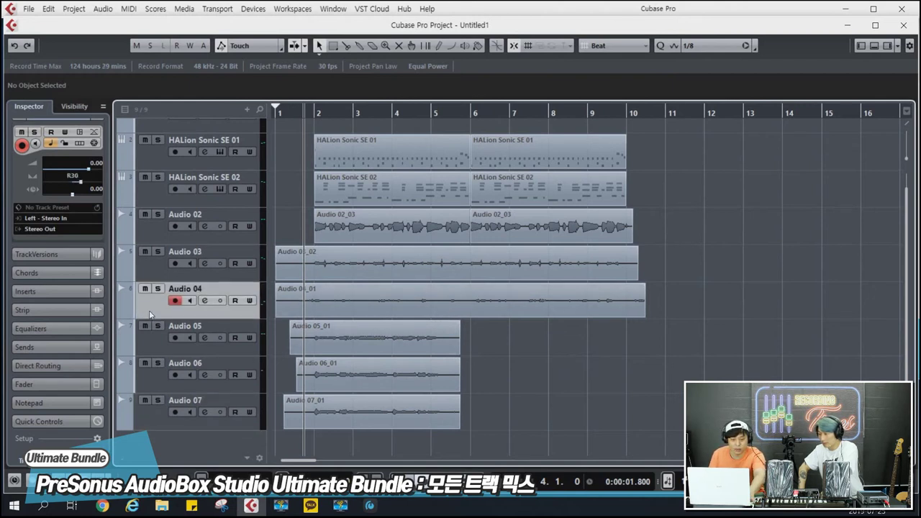
{"action": "left_click", "coordinate": [89, 185]}
{"action": "left_click", "coordinate": [155, 381]}
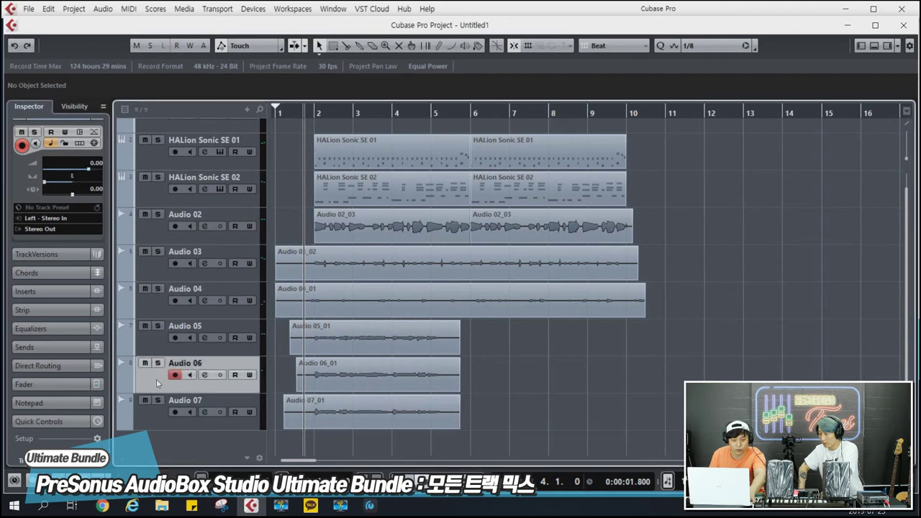
{"action": "left_click", "coordinate": [151, 422]}
{"action": "left_click", "coordinate": [159, 345]}
Select the three vocal clips on Audio 05 to 07 and add a fade-out about one beat long to their ends.
{"action": "left_click", "coordinate": [371, 348]}
{"action": "left_click_drag", "start_coordinate": [494, 337], "coordinate": [443, 433]}
{"action": "left_click_drag", "start_coordinate": [458, 324], "coordinate": [447, 323]}
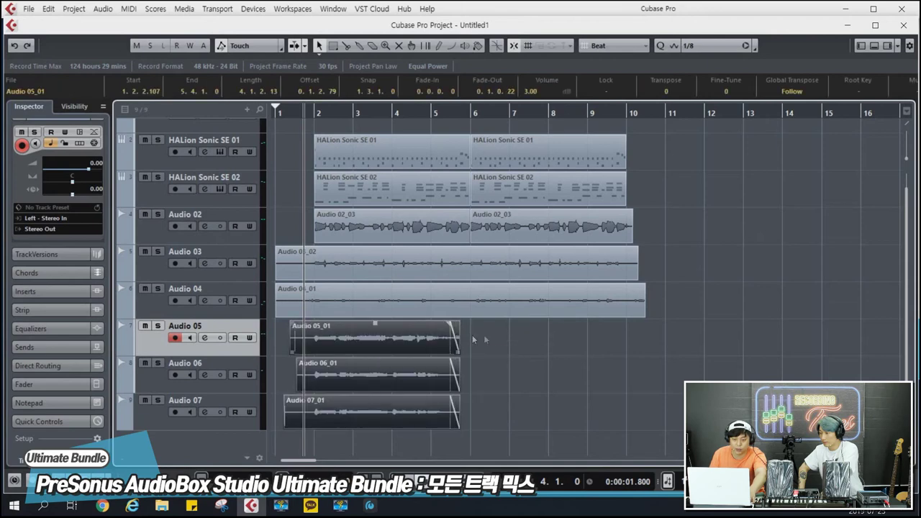
{"action": "left_click", "coordinate": [473, 339]}
Split the Audio 06 and Audio 07 chorus clips at 1.4.1.0 and delete the pieces before the cut.
{"action": "left_click_drag", "start_coordinate": [306, 405], "coordinate": [328, 393]}
{"action": "left_click", "coordinate": [306, 381], "text": "alt"}
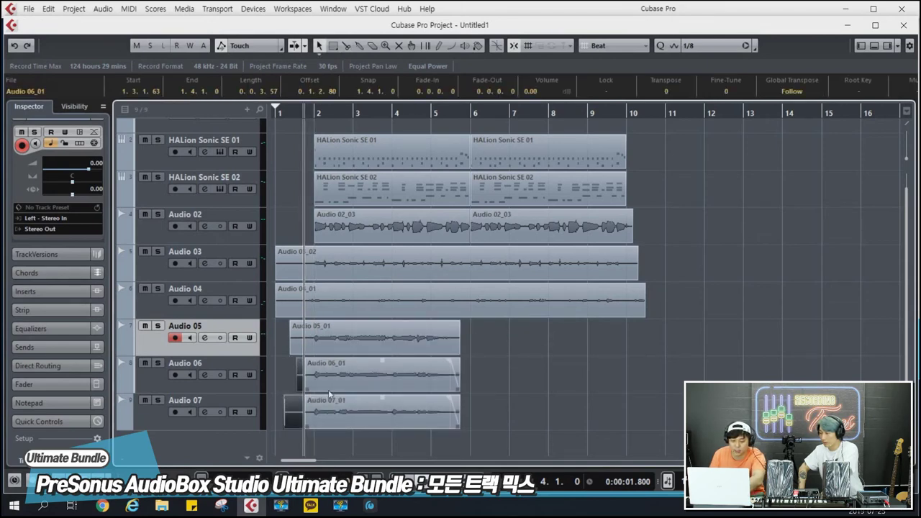
{"action": "key", "text": "Delete"}
Split the Audio 03 and Audio 04 guitar clips at 1.4.1.0 and delete the pieces before the cut.
{"action": "left_click_drag", "start_coordinate": [291, 324], "coordinate": [295, 277]}
{"action": "key", "text": "3"}
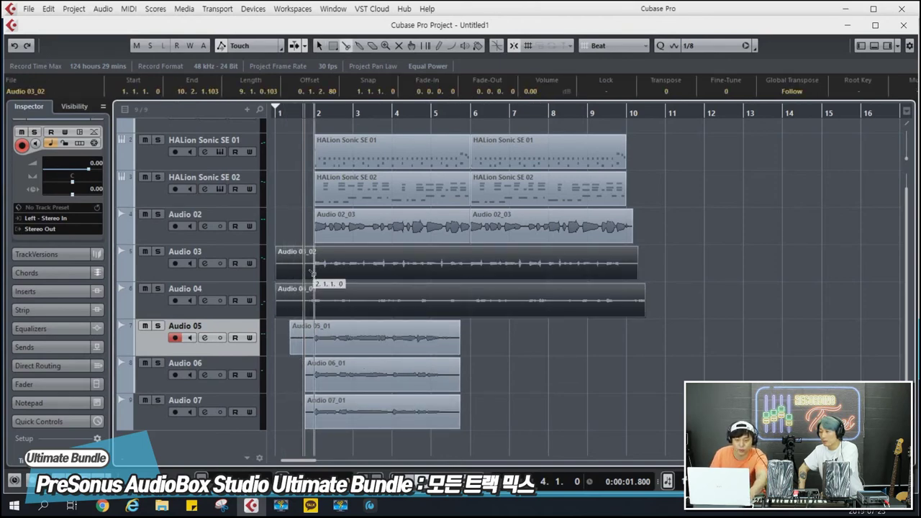
{"action": "left_click", "coordinate": [299, 295], "text": "alt"}
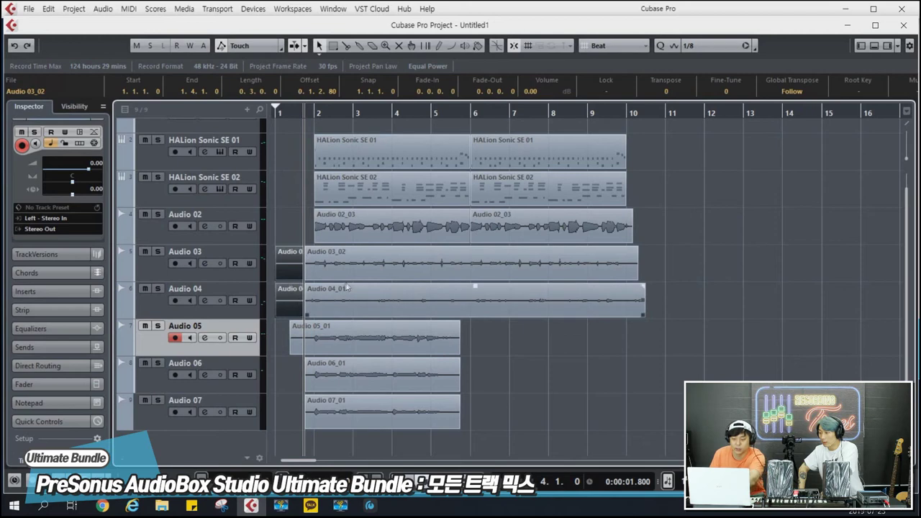
{"action": "key", "text": "Delete"}
Split both guitar clips at bar 10 and delete the pieces after it.
{"action": "left_click_drag", "start_coordinate": [676, 268], "coordinate": [627, 290]}
{"action": "key", "text": "3"}
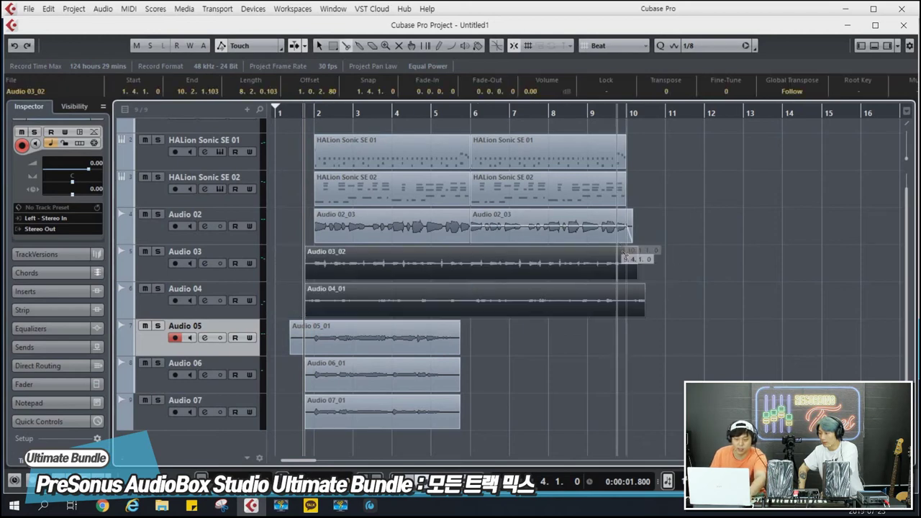
{"action": "left_click", "coordinate": [630, 264]}
{"action": "key", "text": "Delete"}
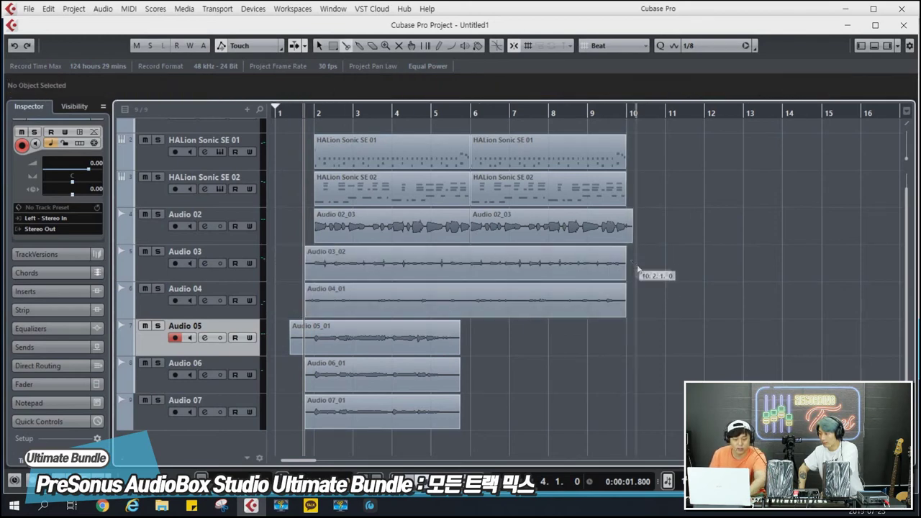
Extend both guitar clips slightly past bar 10 and add a fade-out about one beat long to their ends.
{"action": "left_click_drag", "start_coordinate": [615, 295], "coordinate": [630, 249]}
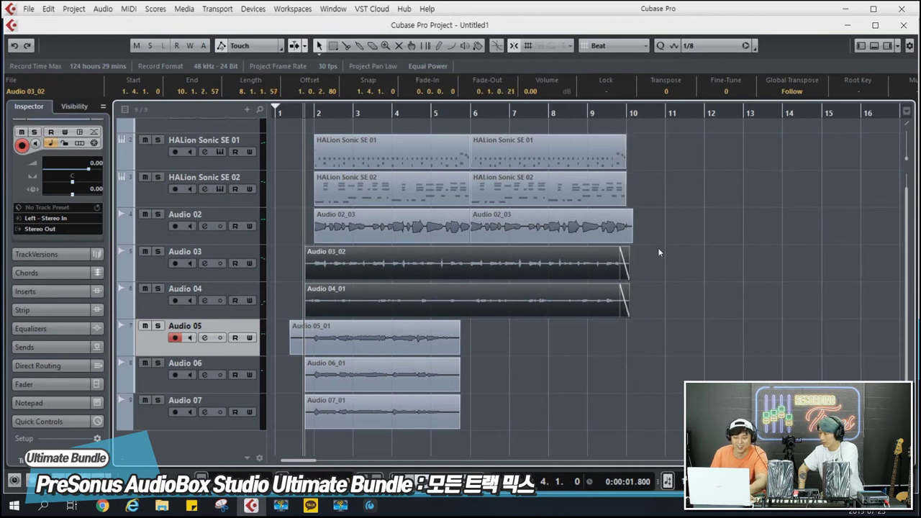
{"action": "left_click", "coordinate": [657, 247]}
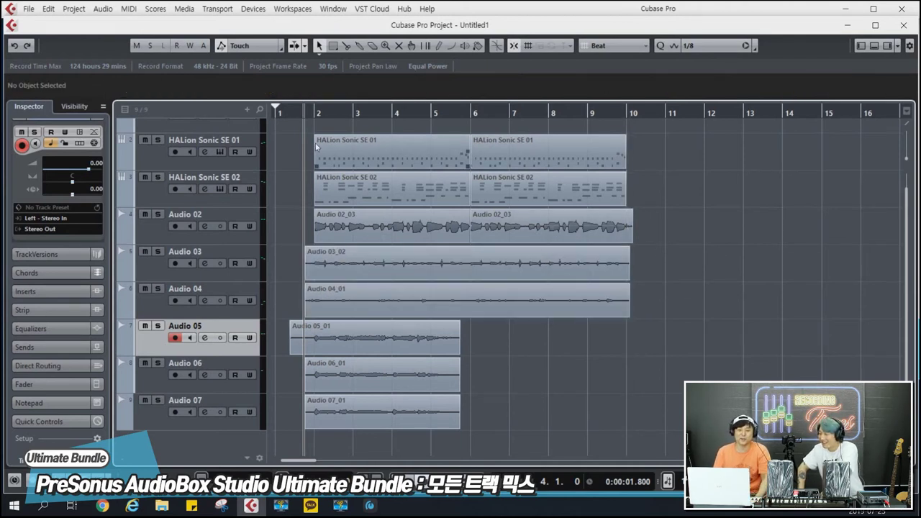
Play the complete mix of all recorded tracks from the project start.
{"action": "left_click_drag", "start_coordinate": [287, 115], "coordinate": [265, 123]}
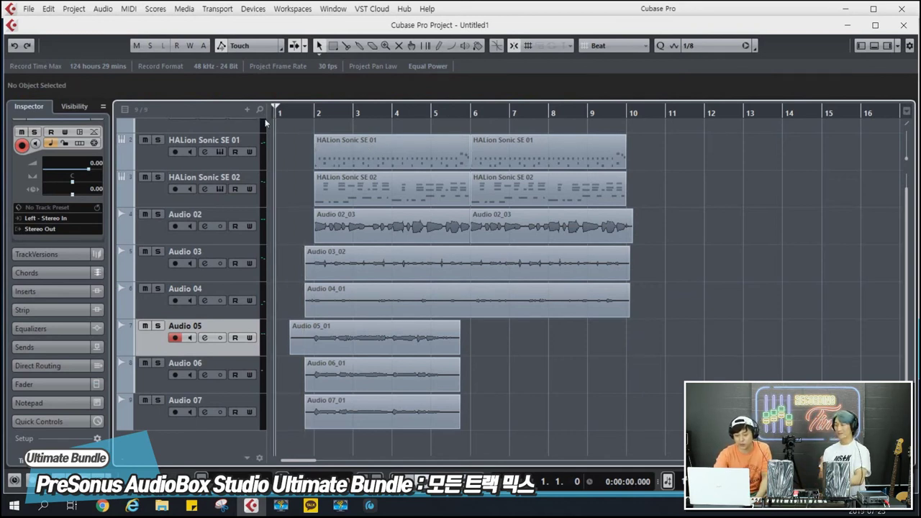
{"action": "key", "text": "space"}
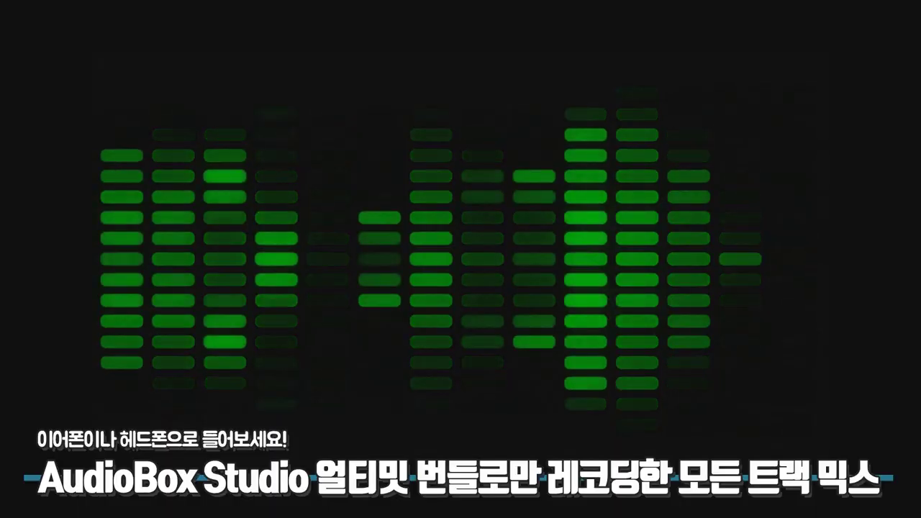